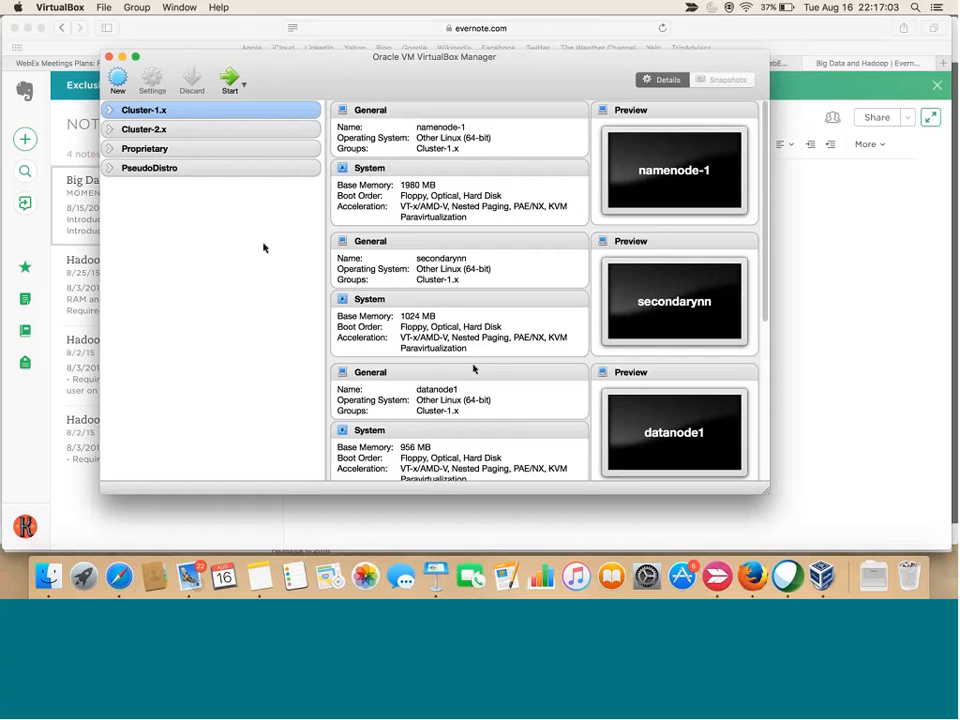
Widen the VirtualBox Manager window by dragging its bottom-right corner
left_click_drag(767, 492, 917, 458)
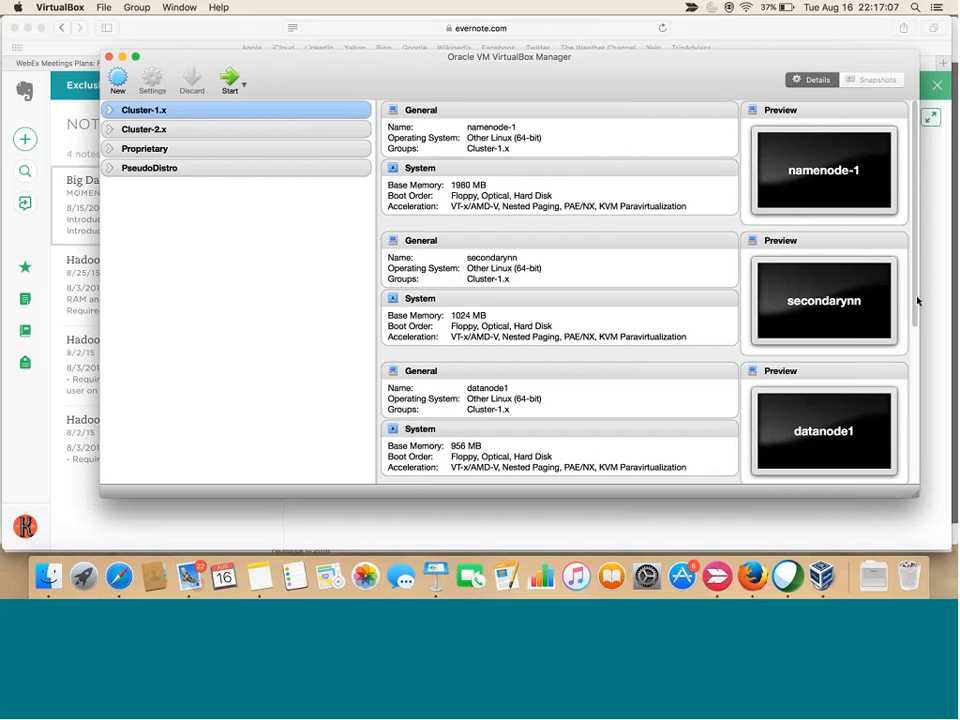
scroll(917, 300, "down", 2)
scroll(916, 312, "down", 1)
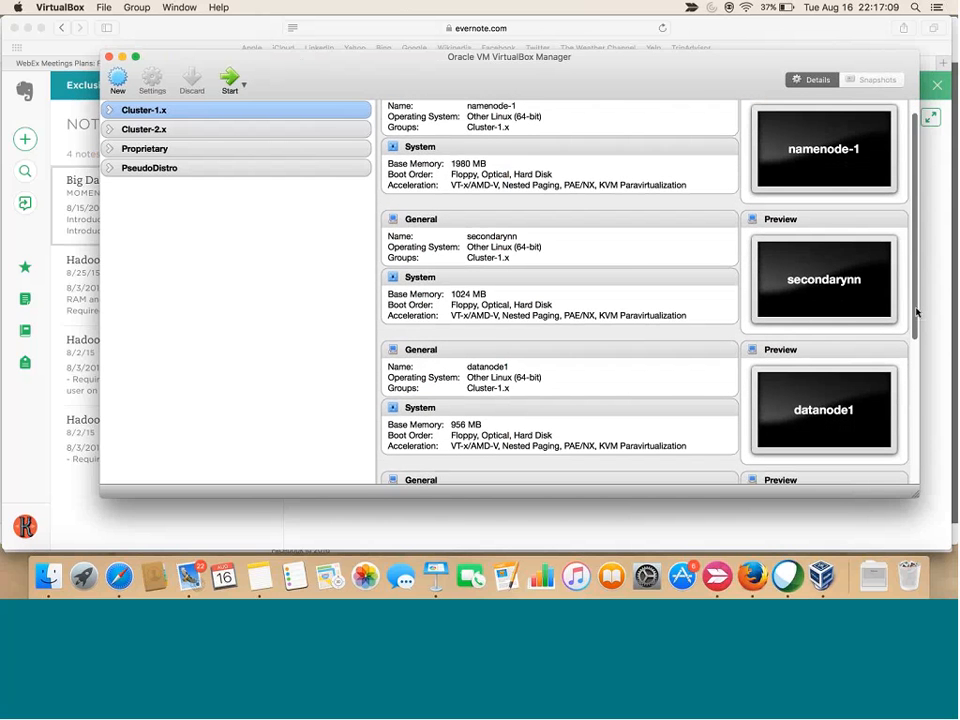
left_click_drag(917, 317, 916, 237)
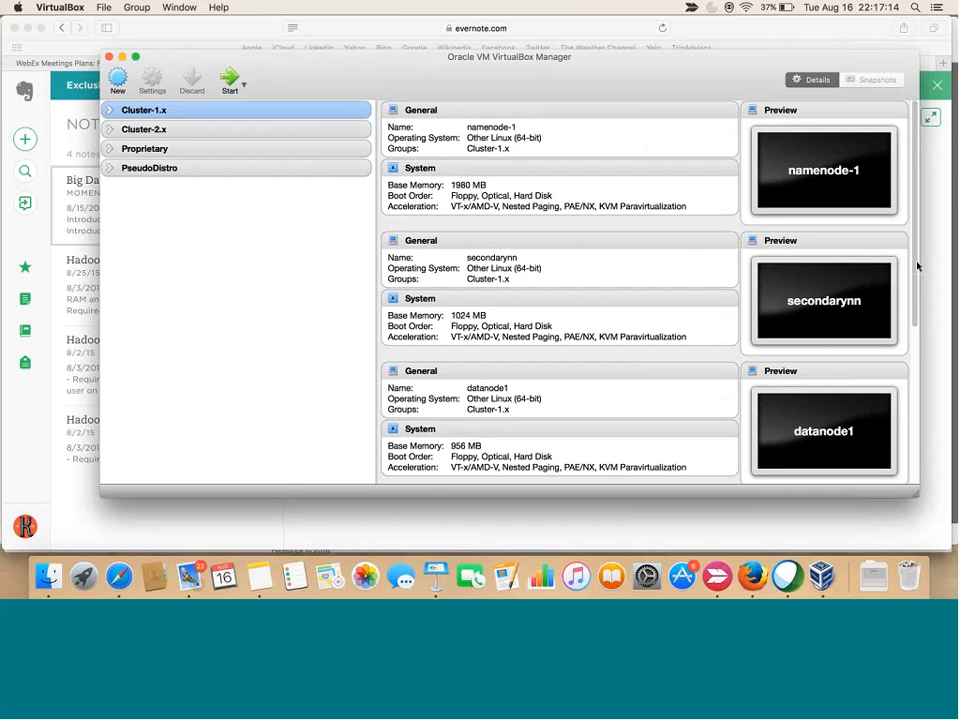
Expand and collapse Cluster-1.x, then narrow the group list to widen the details pane
left_click(111, 109)
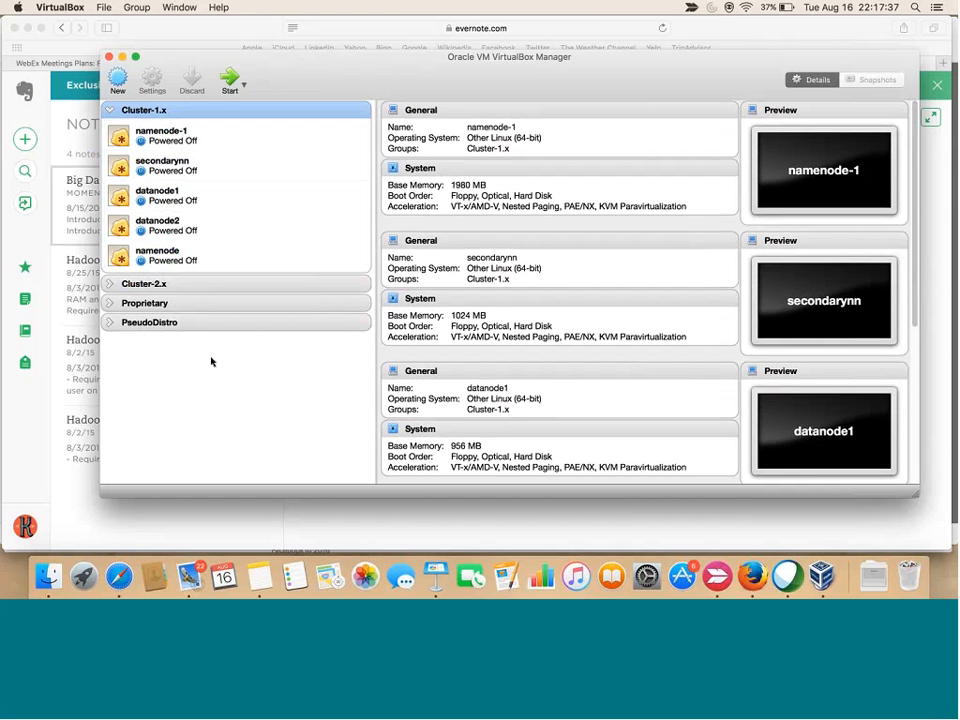
left_click(109, 111)
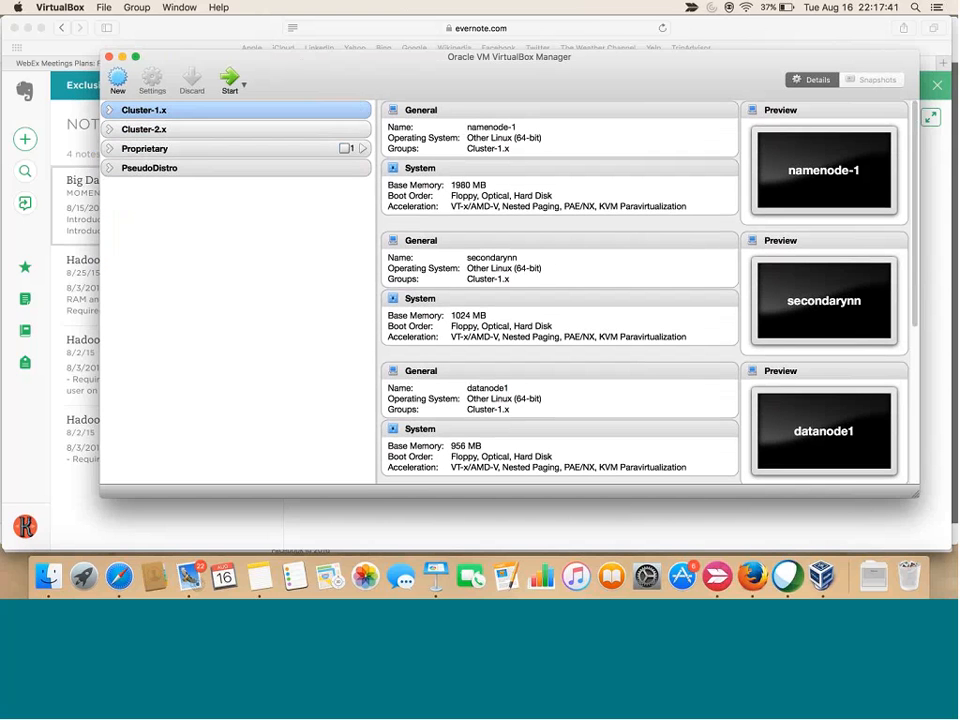
left_click_drag(366, 247, 256, 235)
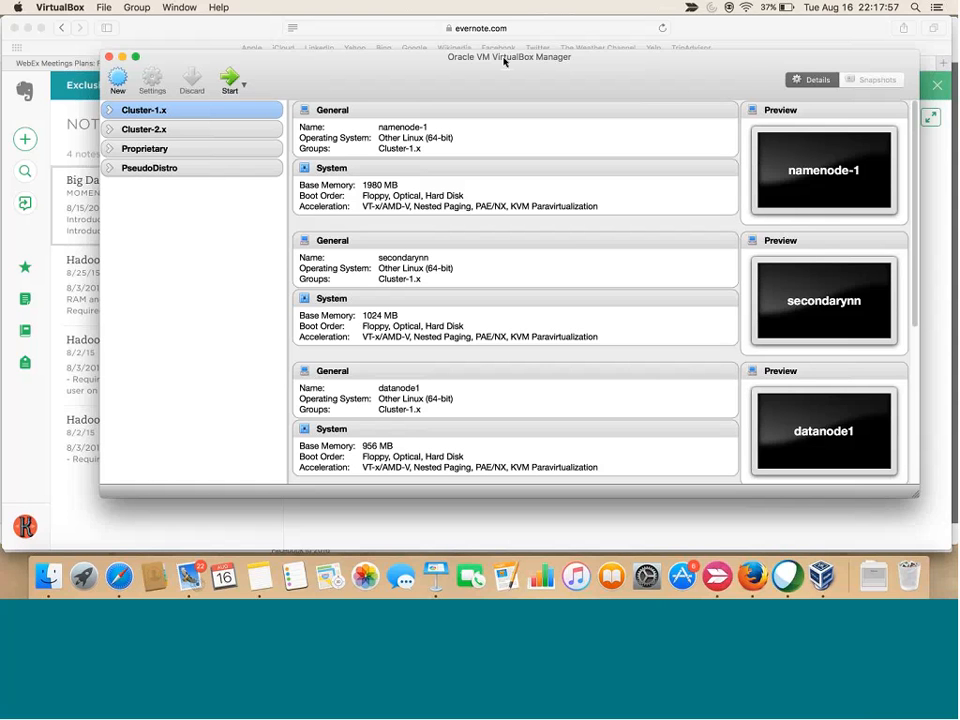
Start a new virtual machine and name it server1
left_click(117, 80)
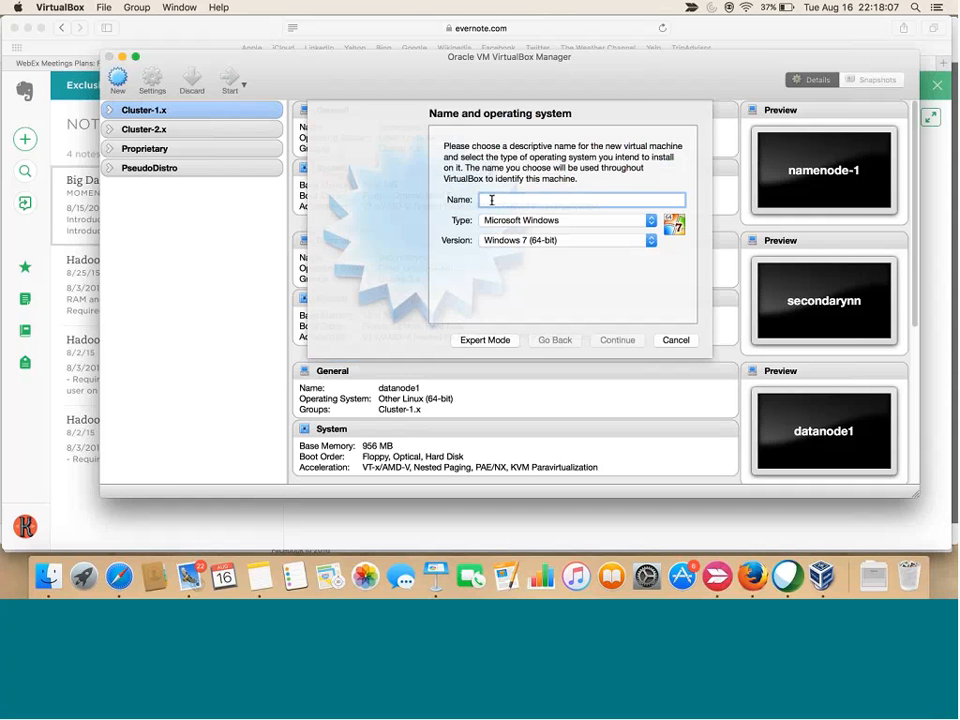
type("Hadoop-1")
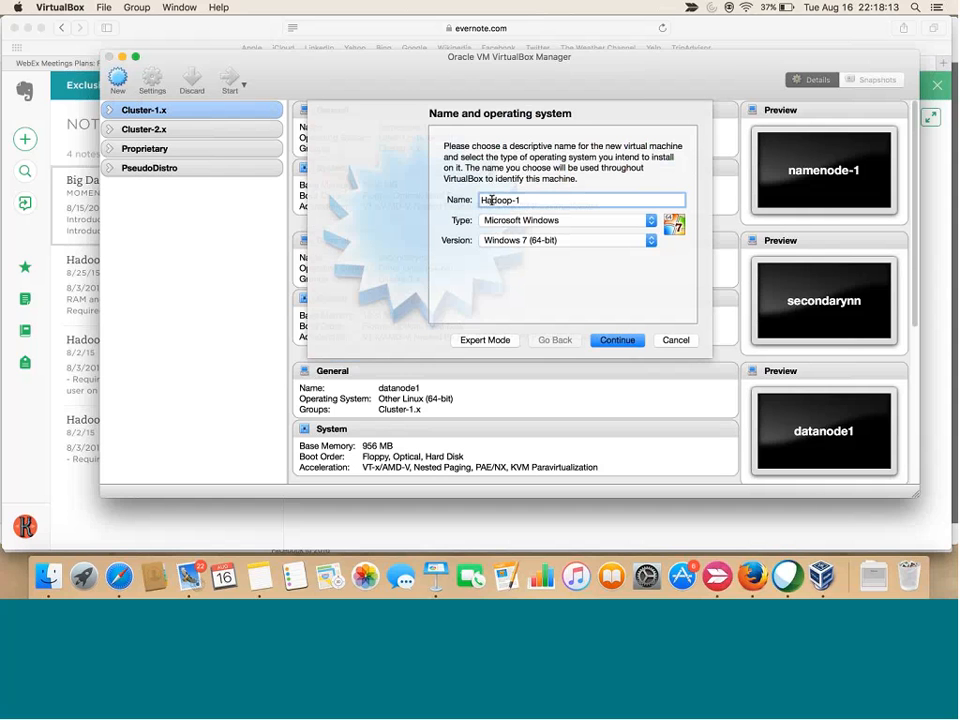
key("BackSpace")
key("BackSpace")
key("BackSpace")
key("BackSpace")
key("BackSpace")
key("BackSpace")
key("BackSpace")
key("BackSpace")
type("server1")
Set its type to Linux and version to Other Linux (64-bit), then continue
left_click(648, 222)
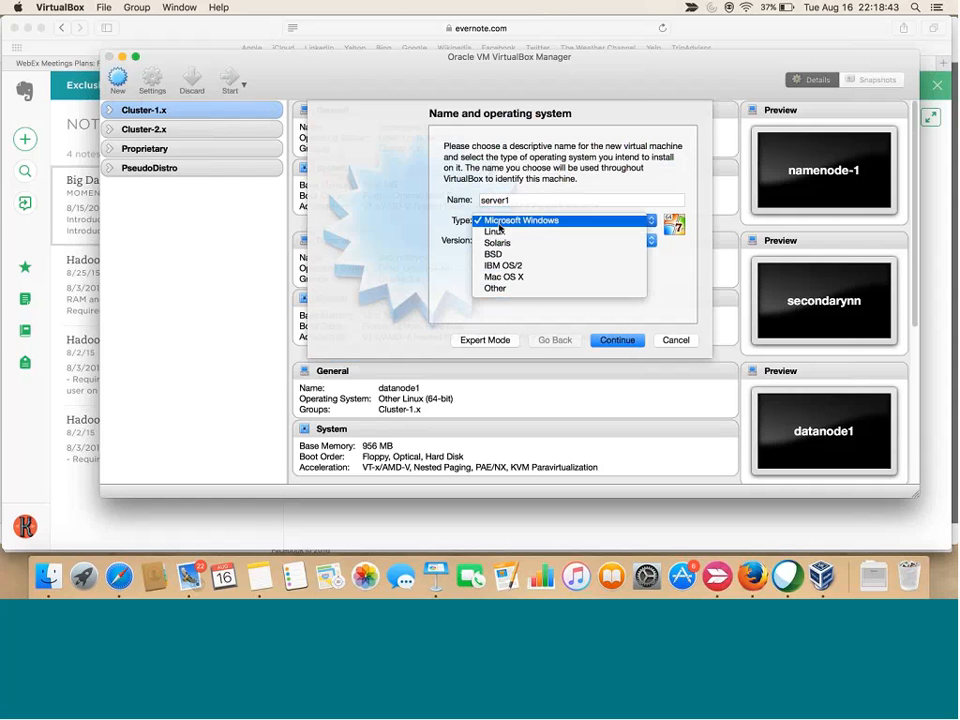
left_click(555, 232)
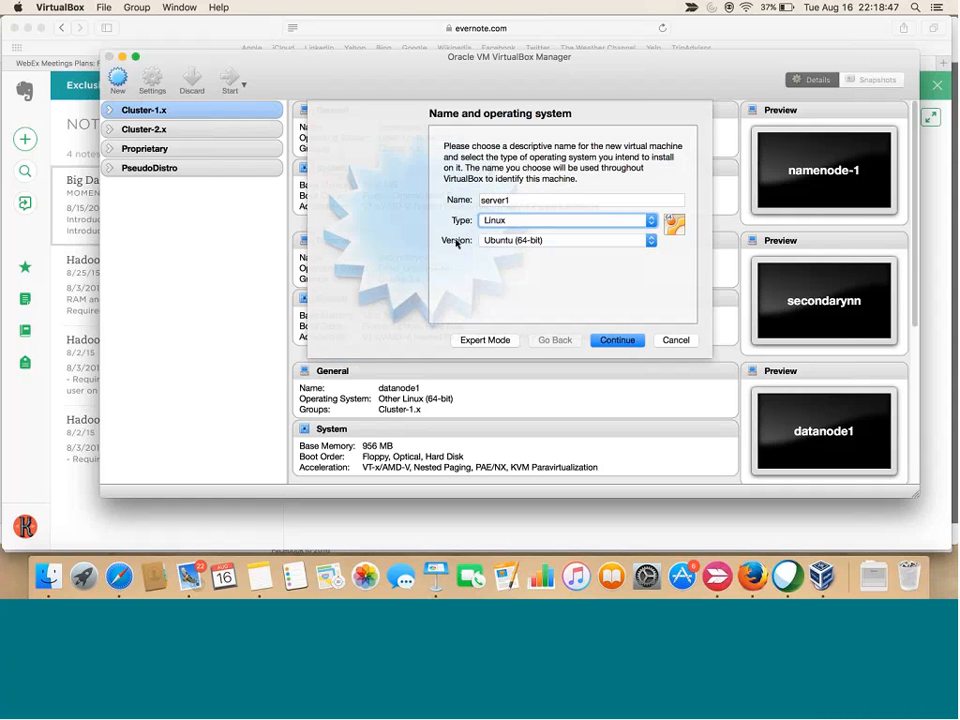
left_click(651, 241)
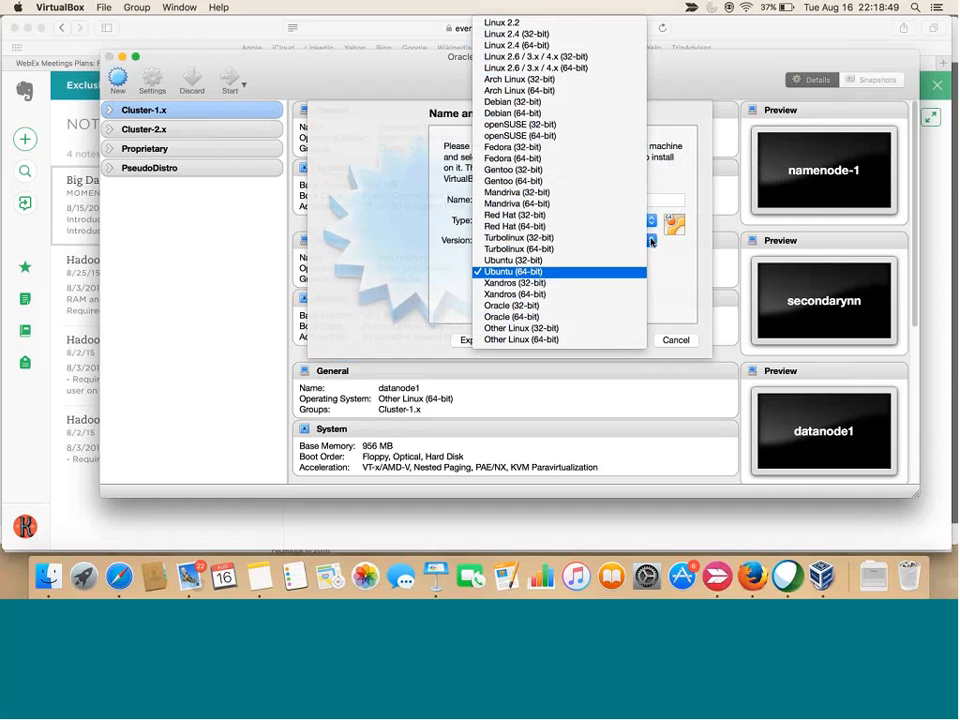
left_click(527, 341)
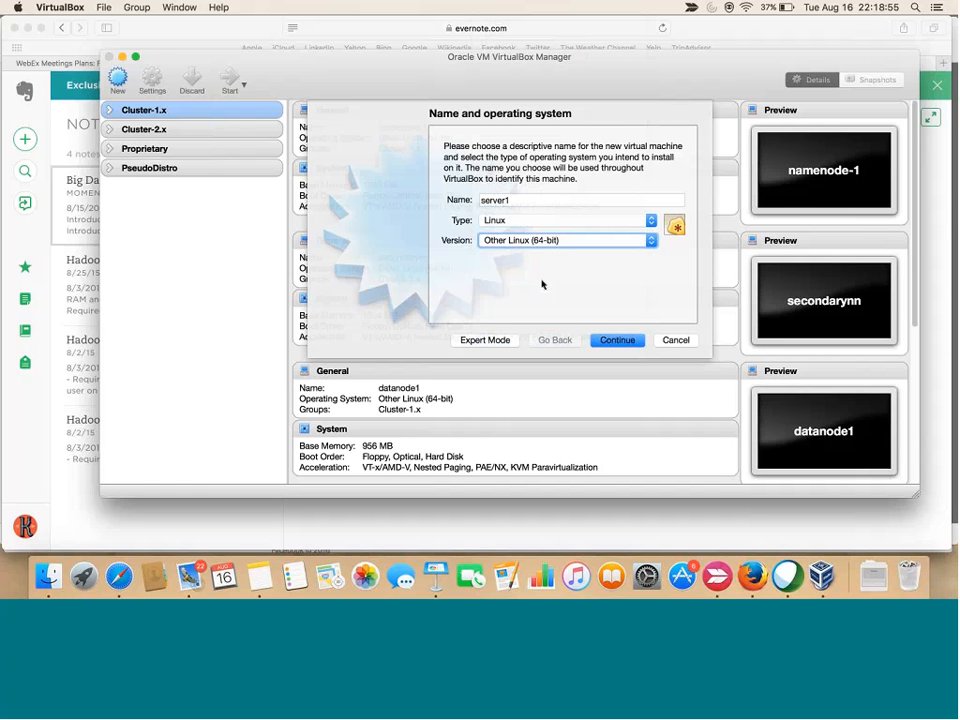
left_click(613, 341)
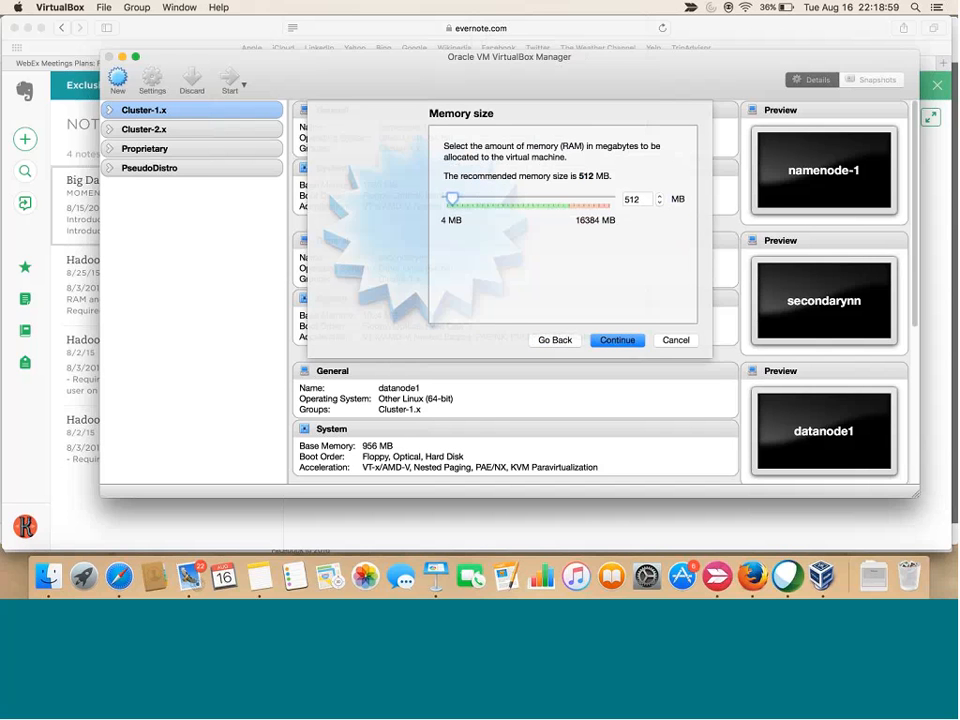
Raise the memory slider from 512 MB to 1024 MB
left_click_drag(472, 201, 458, 202)
Choose to create a new virtual hard disk now in VMDK format
left_click(620, 343)
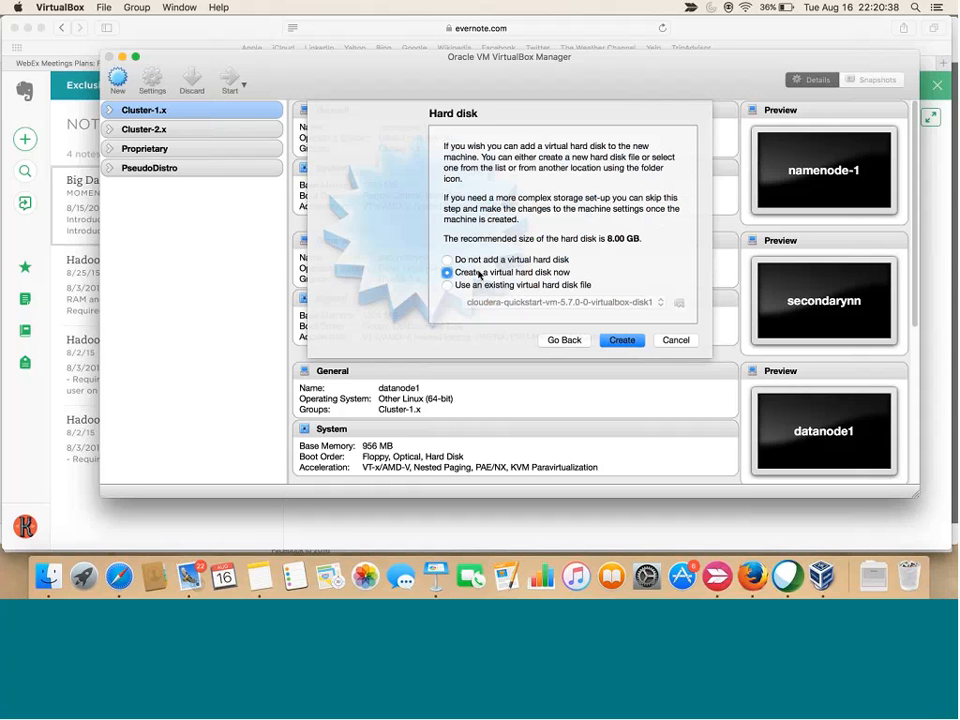
left_click(622, 341)
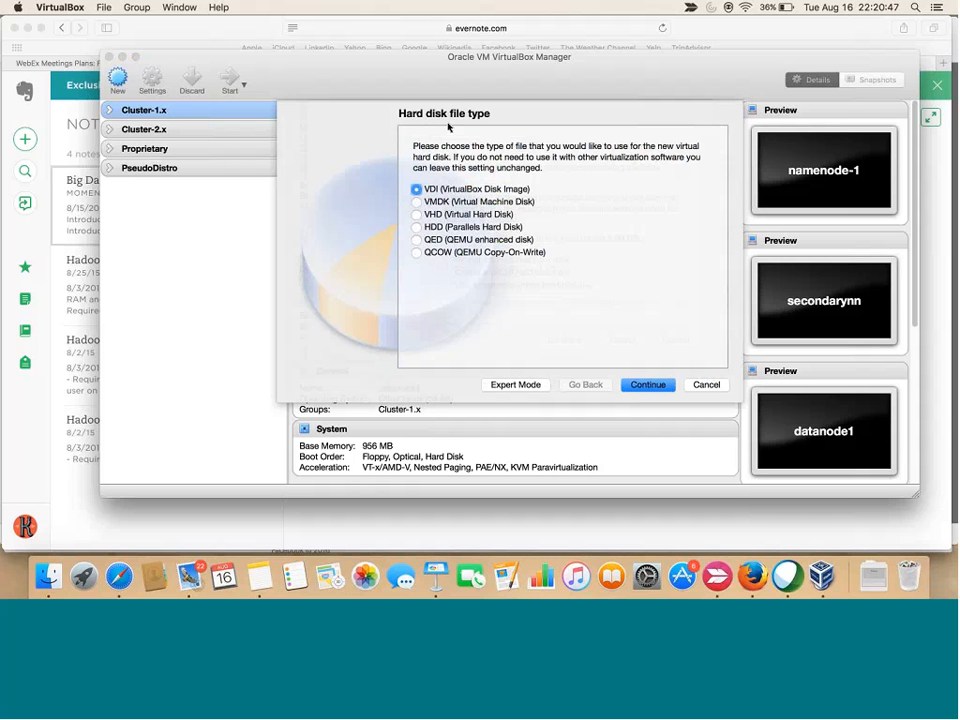
left_click(417, 201)
left_click(646, 386)
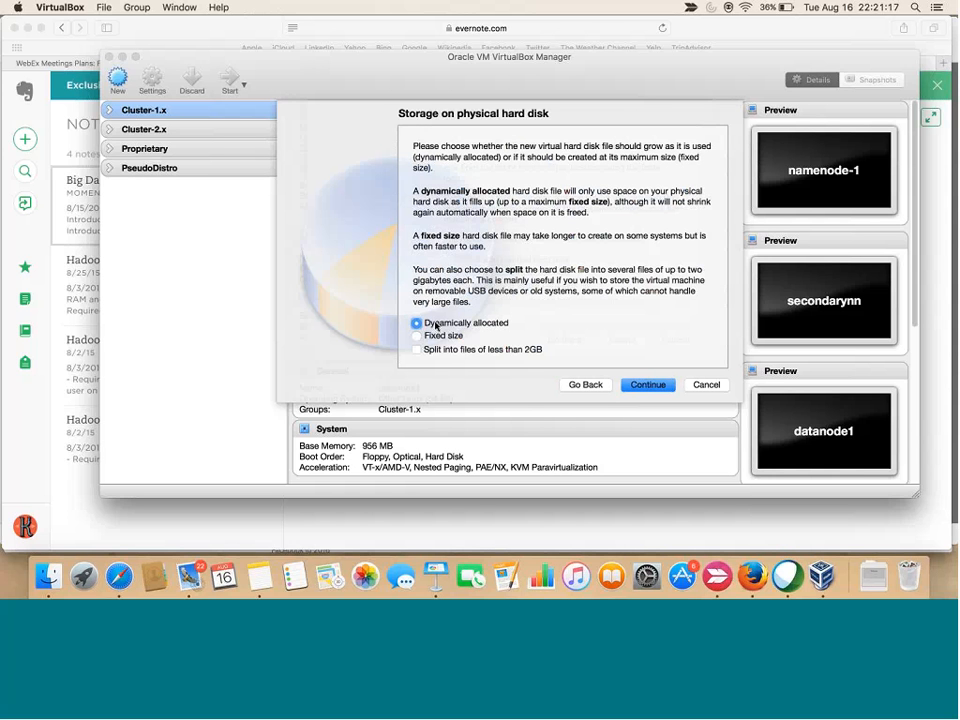
Keep dynamic allocation, size the disk to 15.28 GB, and create server1
left_click(650, 384)
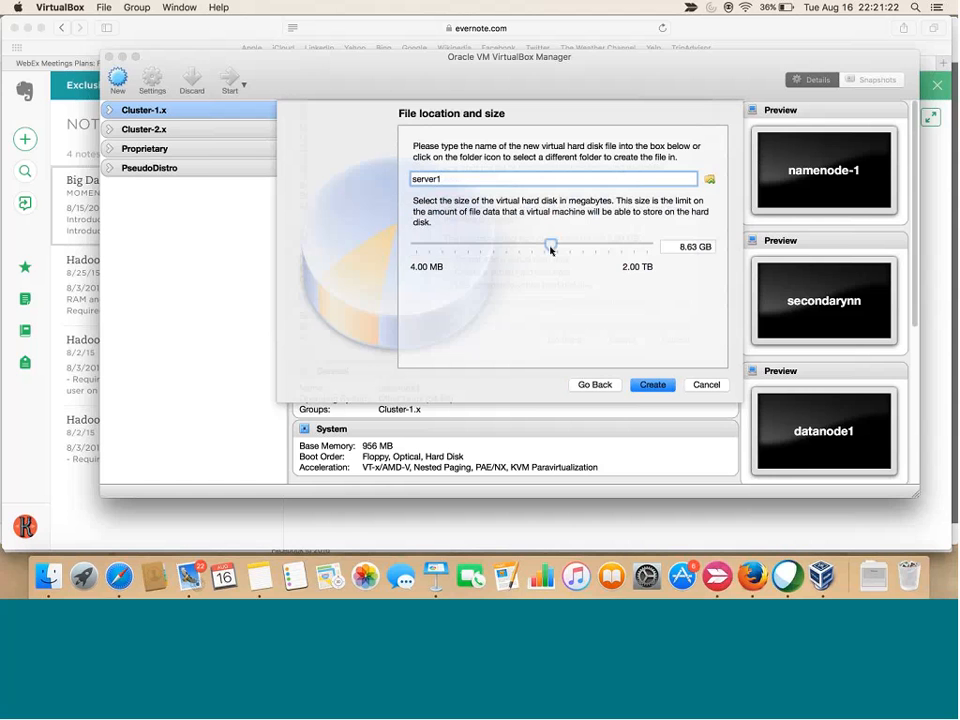
left_click_drag(551, 249, 560, 248)
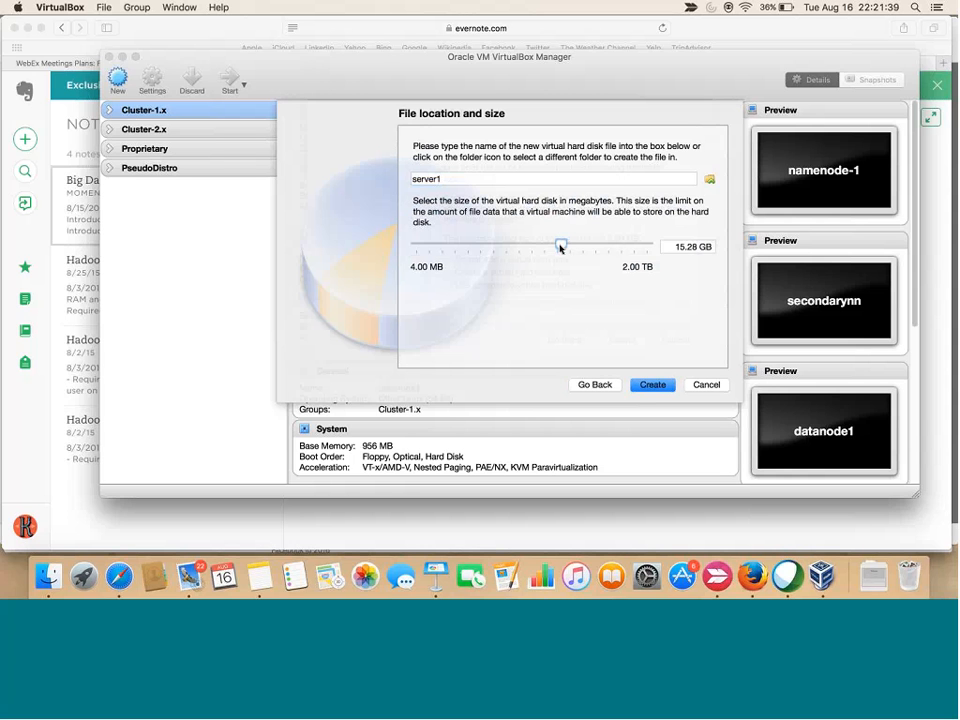
left_click(652, 385)
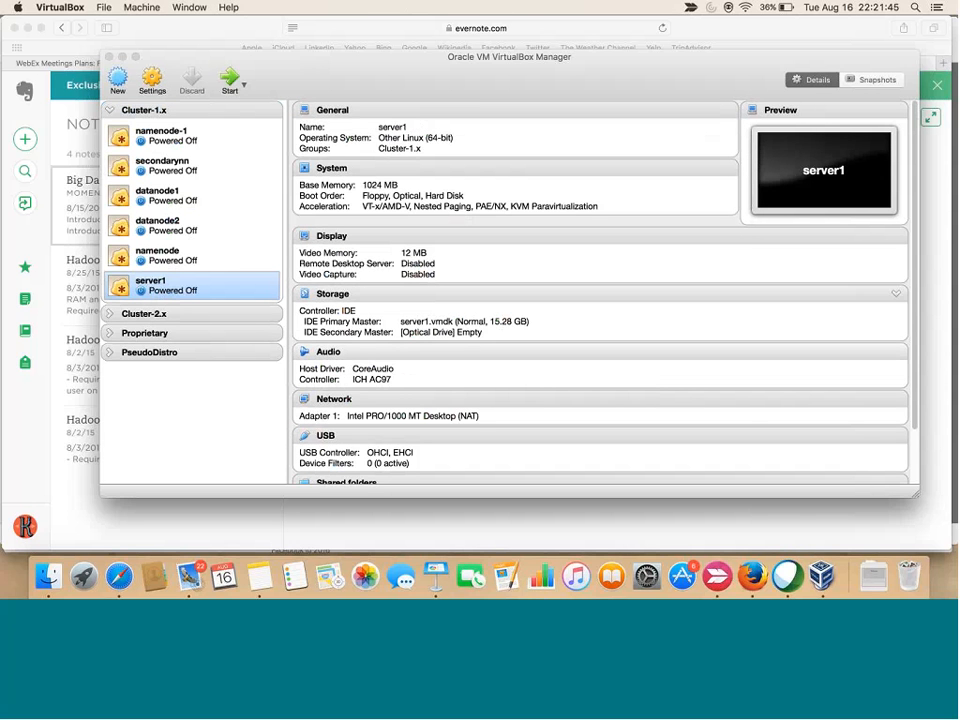
Drag server1 out of Cluster-1.x to stand alone, then collapse that group
right_click(161, 290)
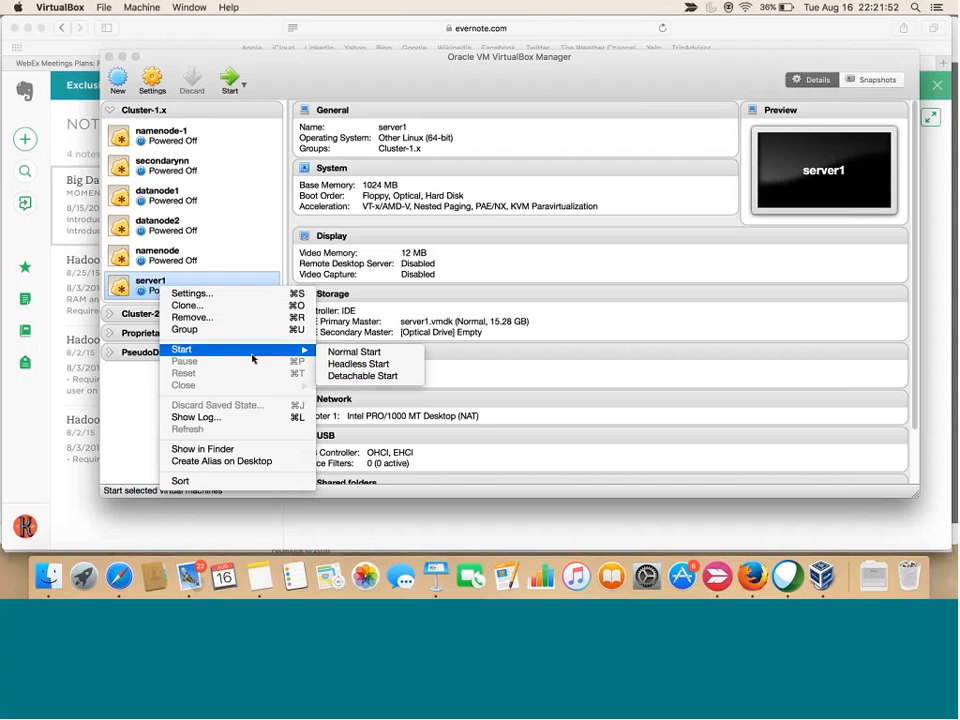
left_click(310, 66)
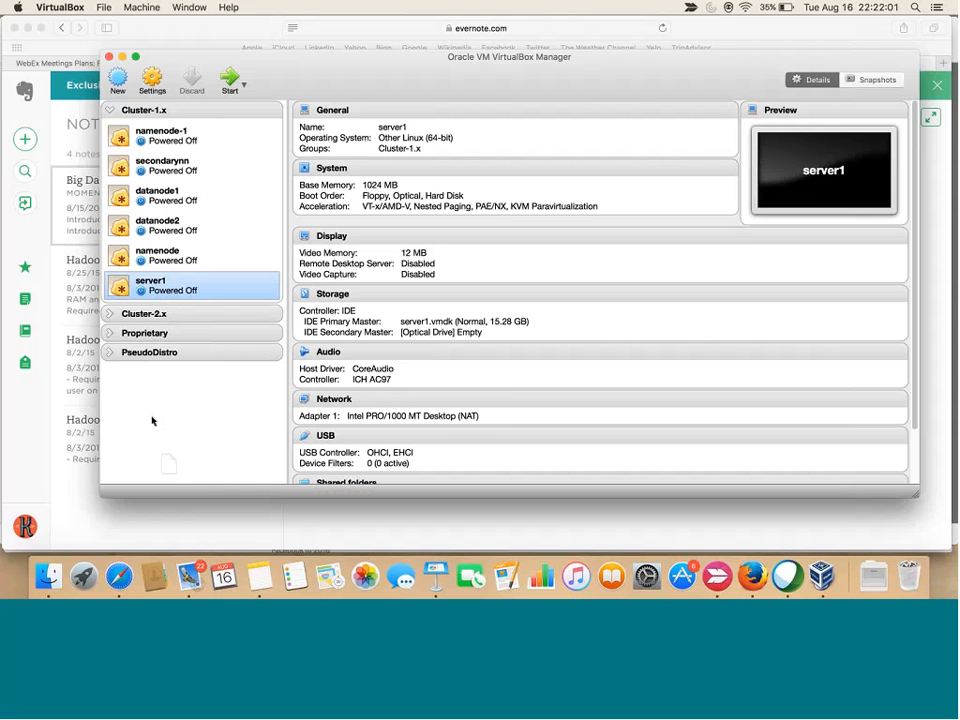
left_click_drag(152, 421, 150, 428)
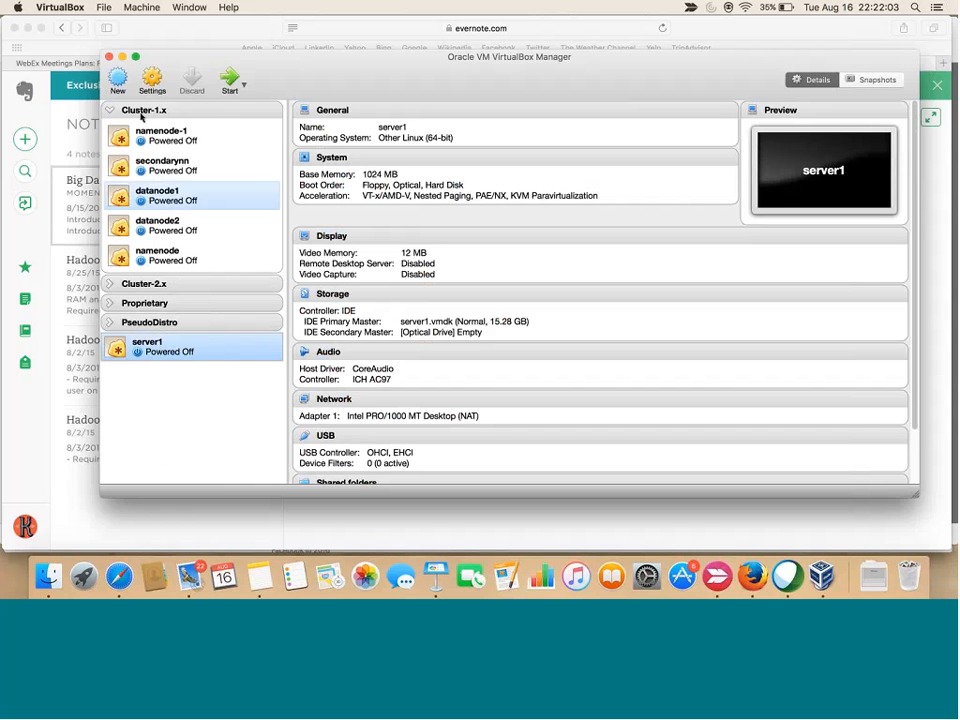
left_click(112, 113)
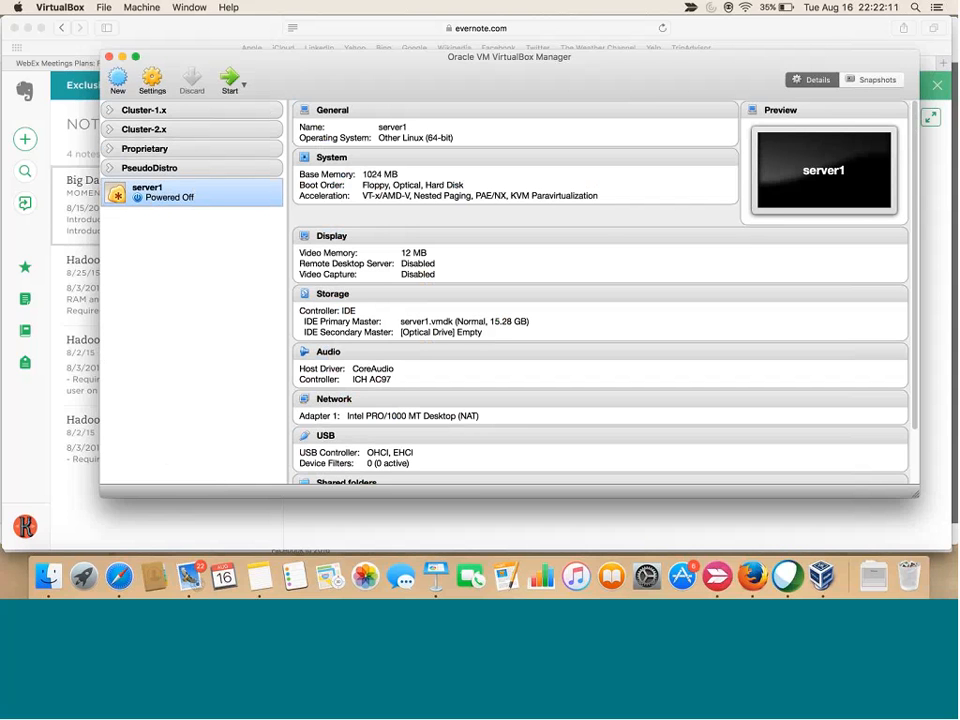
Boot server1 with the suggested start-up disk and dismiss the keyboard capture notice
left_click(231, 83)
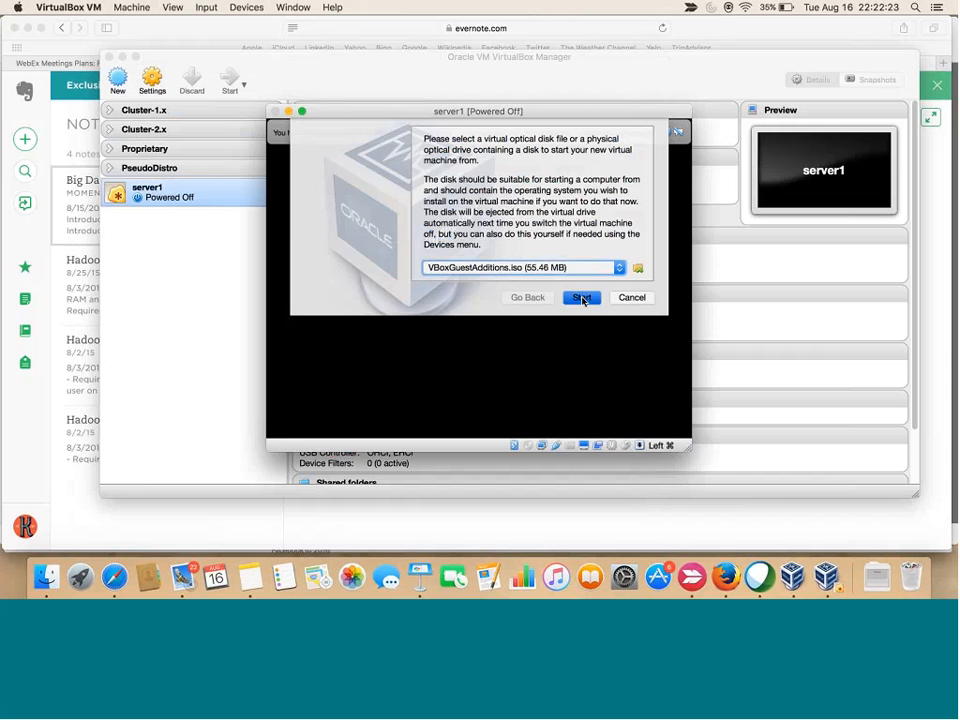
left_click(583, 299)
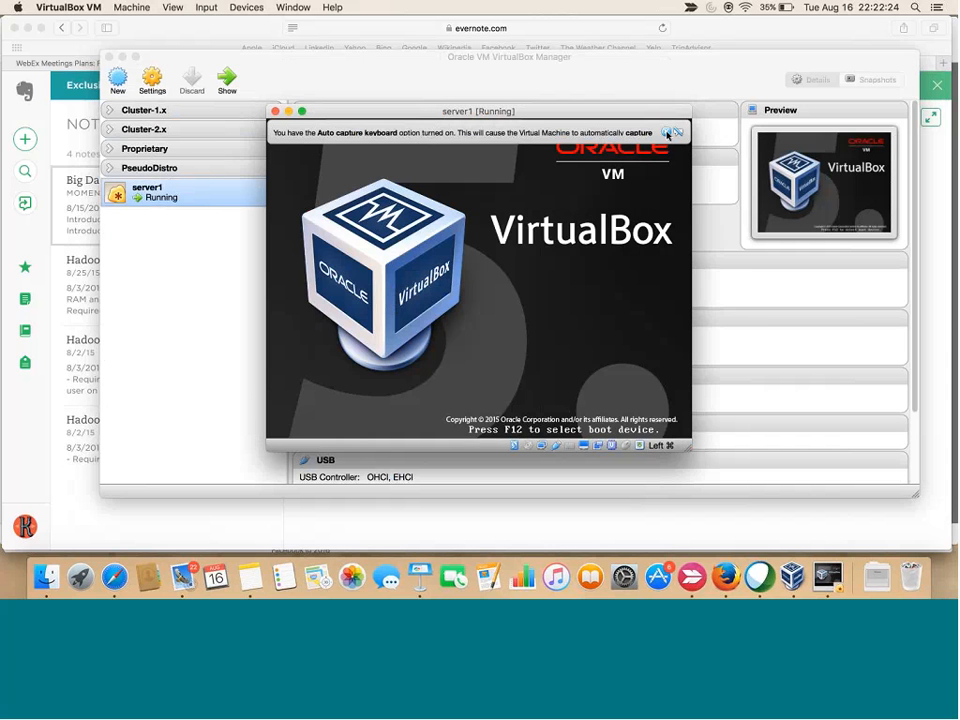
left_click(666, 132)
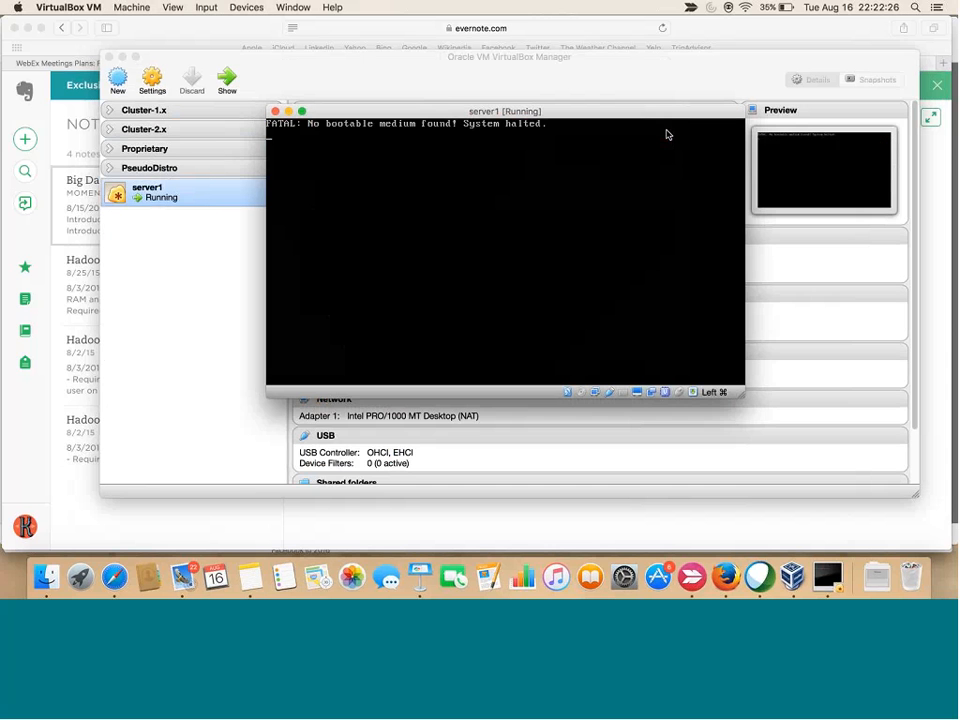
left_click_drag(594, 111, 582, 85)
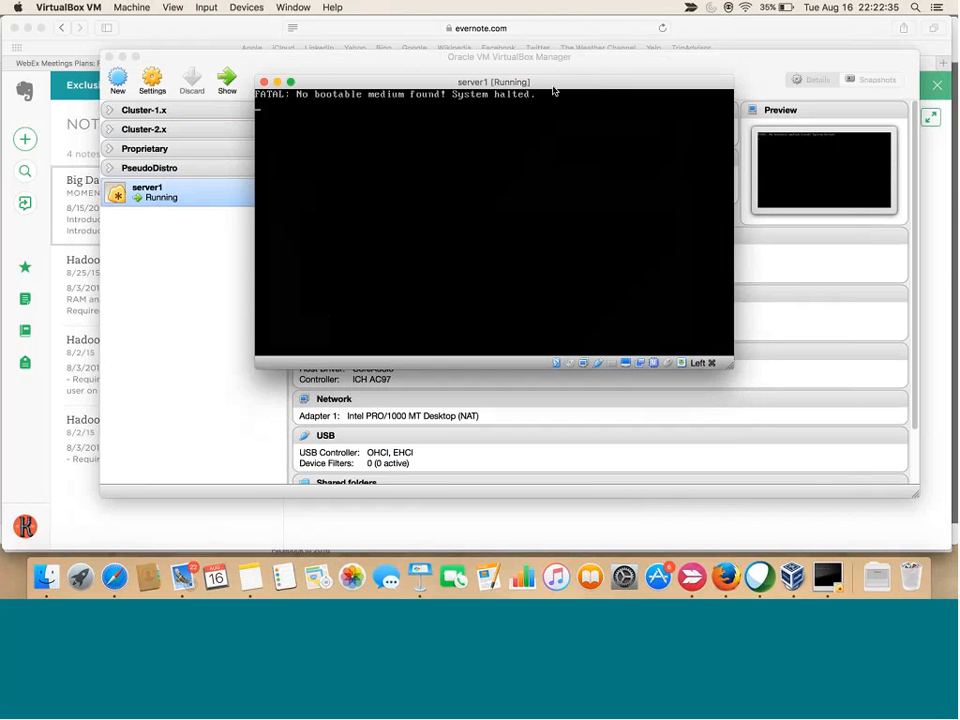
Power off server1, close its window, and switch to Safari
left_click(265, 83)
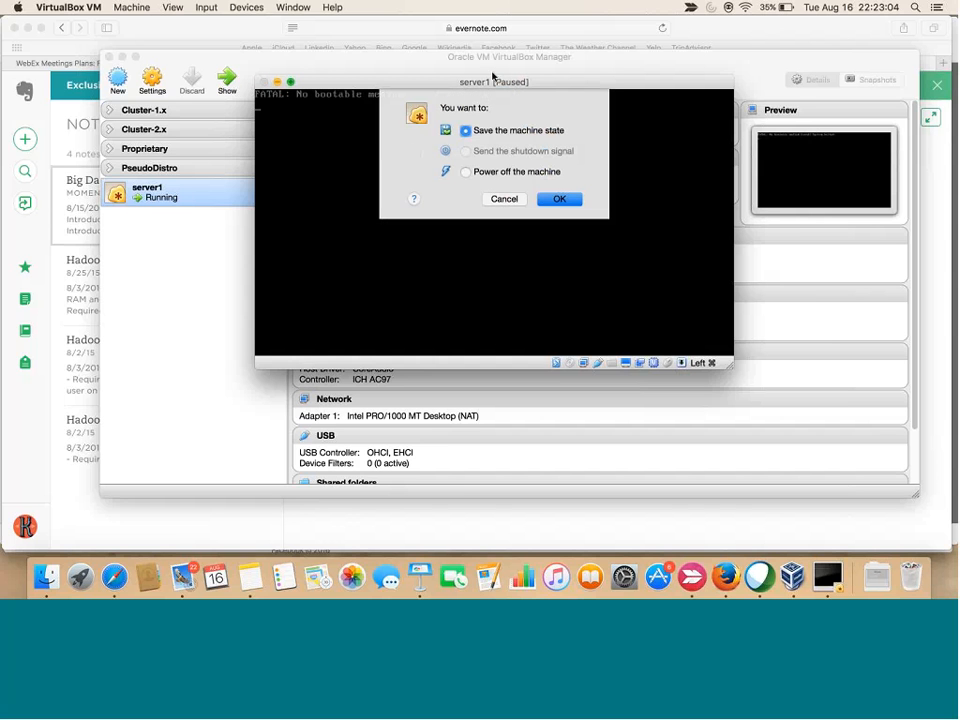
left_click(466, 171)
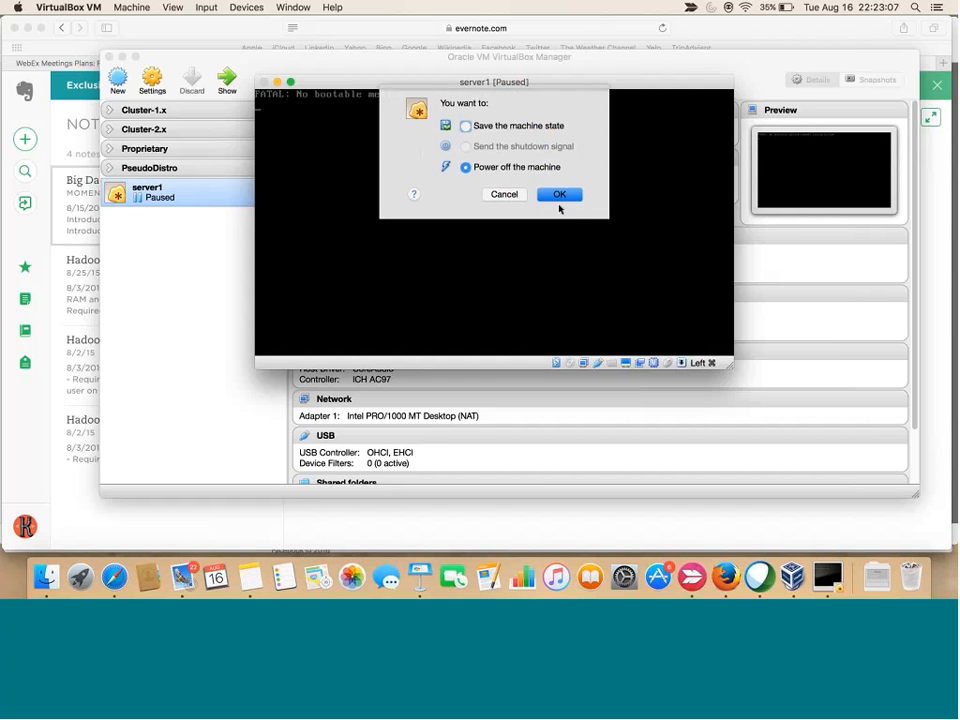
left_click(559, 199)
left_click(116, 576)
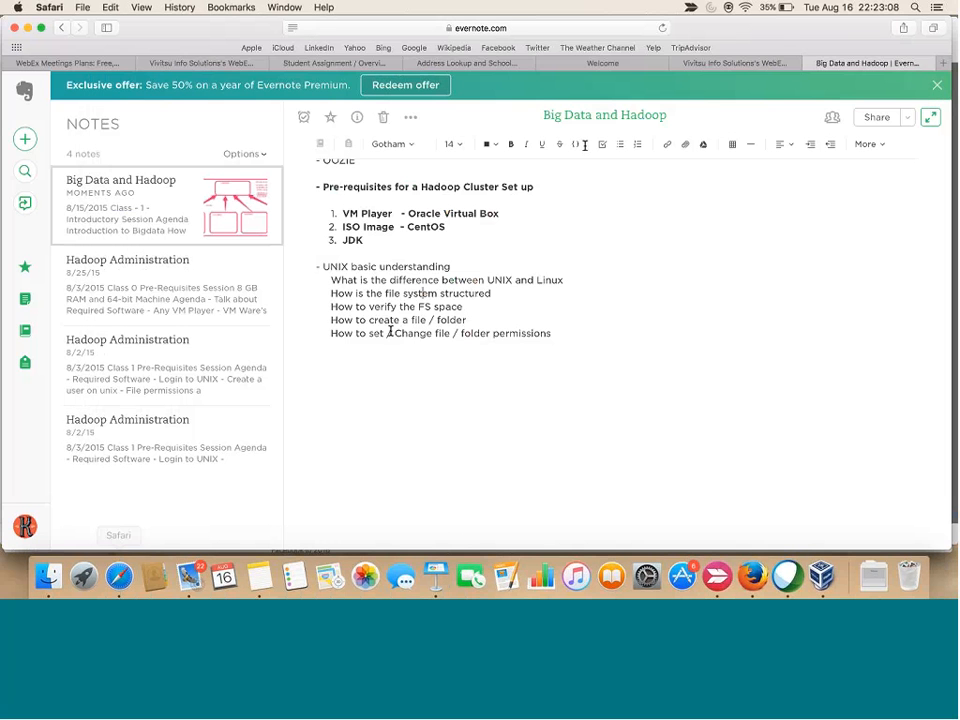
Load centos.org in a new tab and follow 'Get CentOS Now' to the download page
key("super+t")
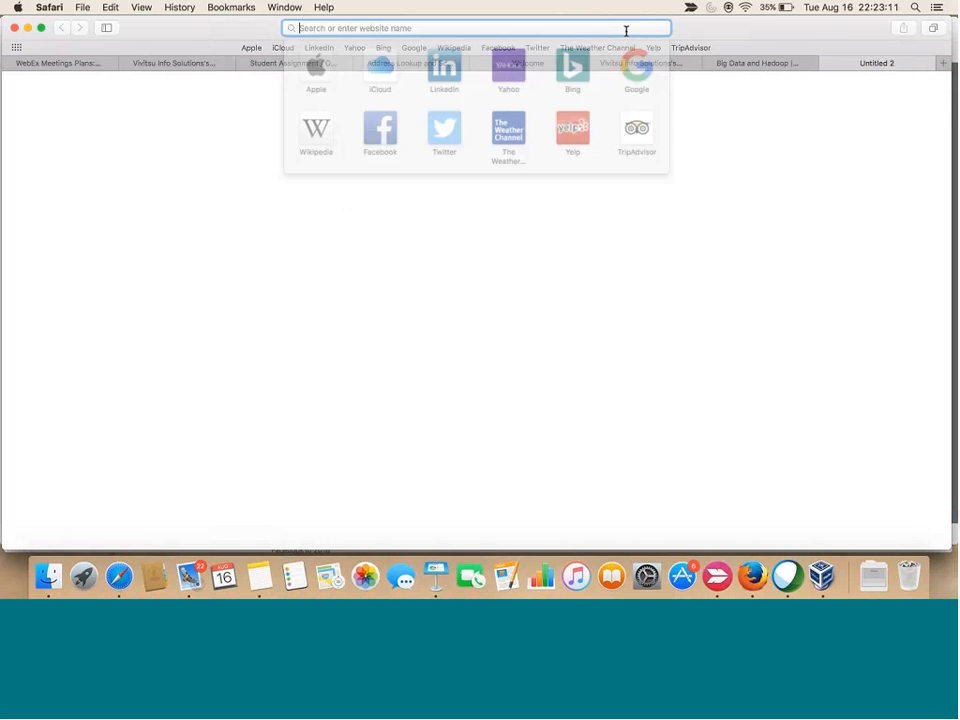
type("centos.org")
key("Return")
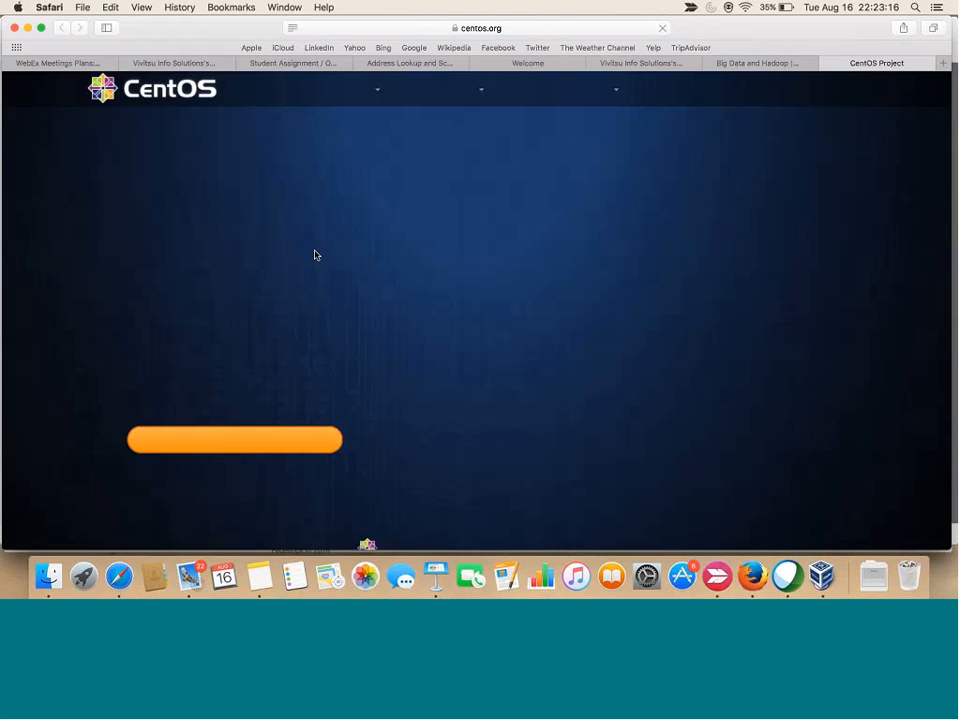
scroll(341, 167, "down", 5)
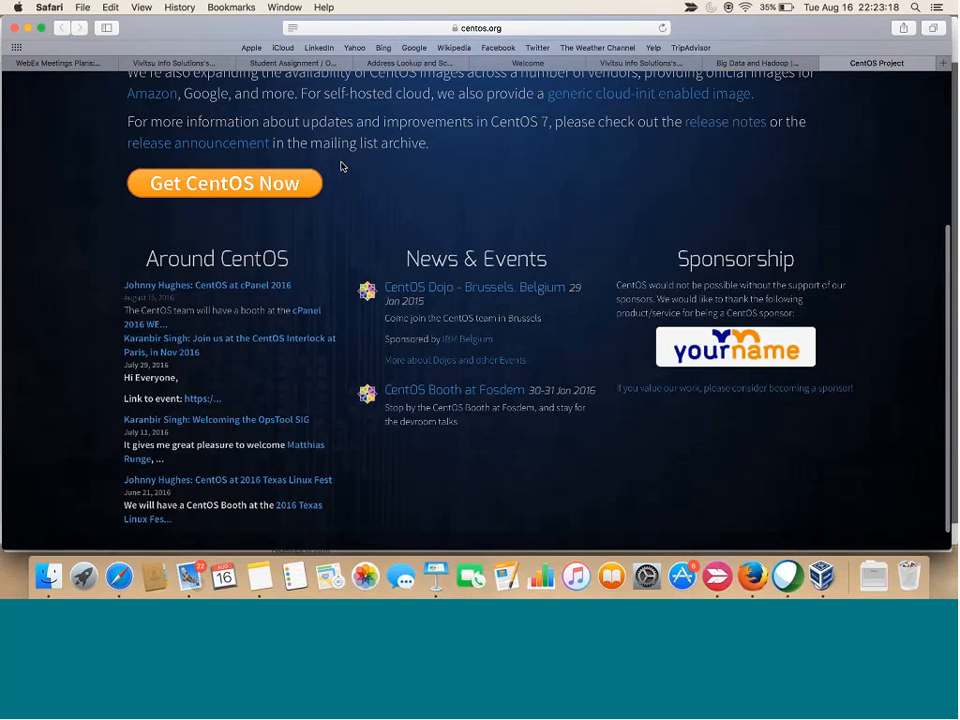
scroll(341, 167, "up", 5)
left_click(499, 28)
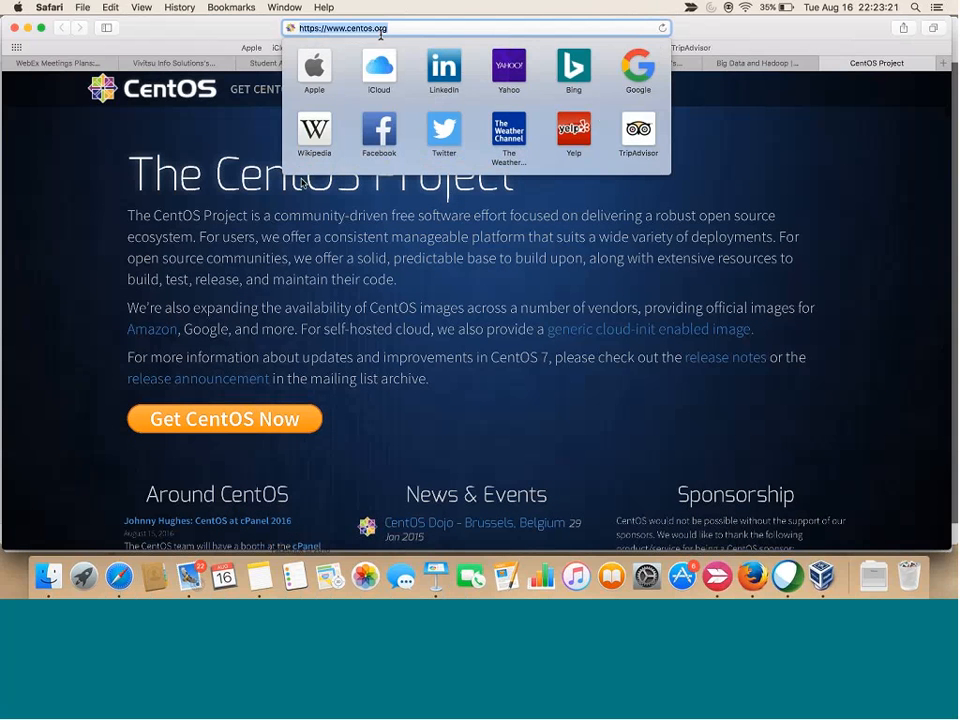
key("Escape")
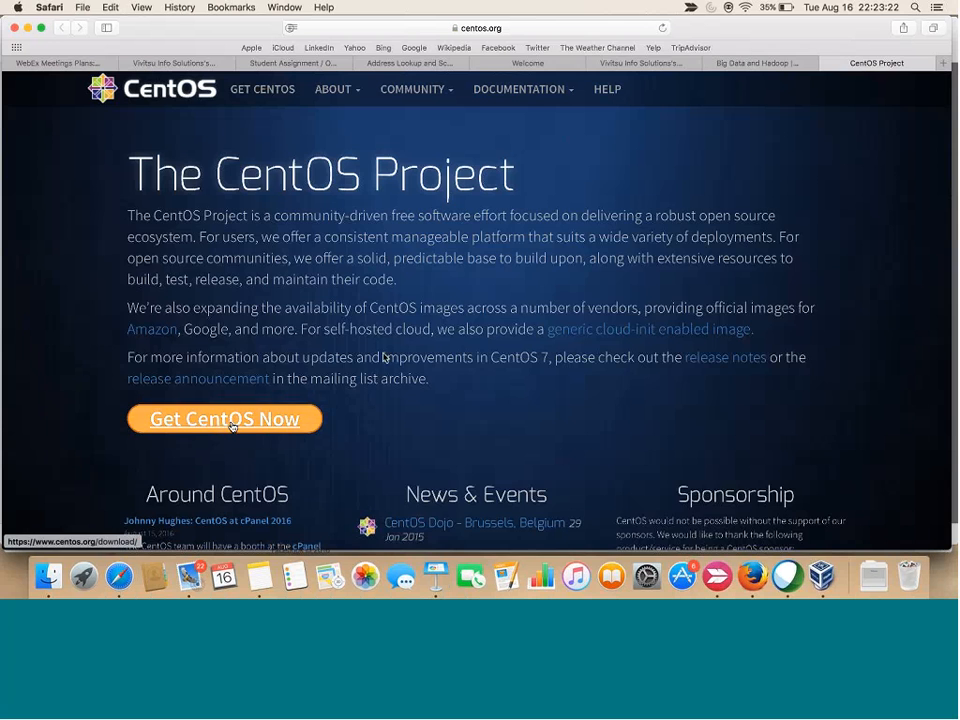
left_click(231, 421)
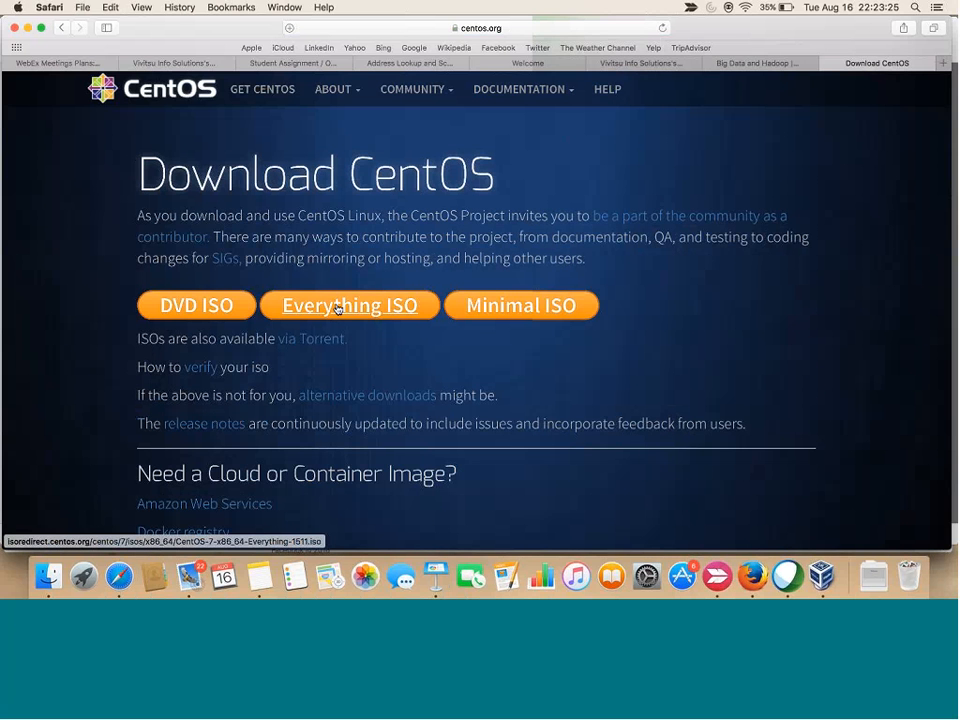
Open the CentOS-7 Everything-1511 ISO mirror list, then switch back to VirtualBox Manager
left_click(338, 309)
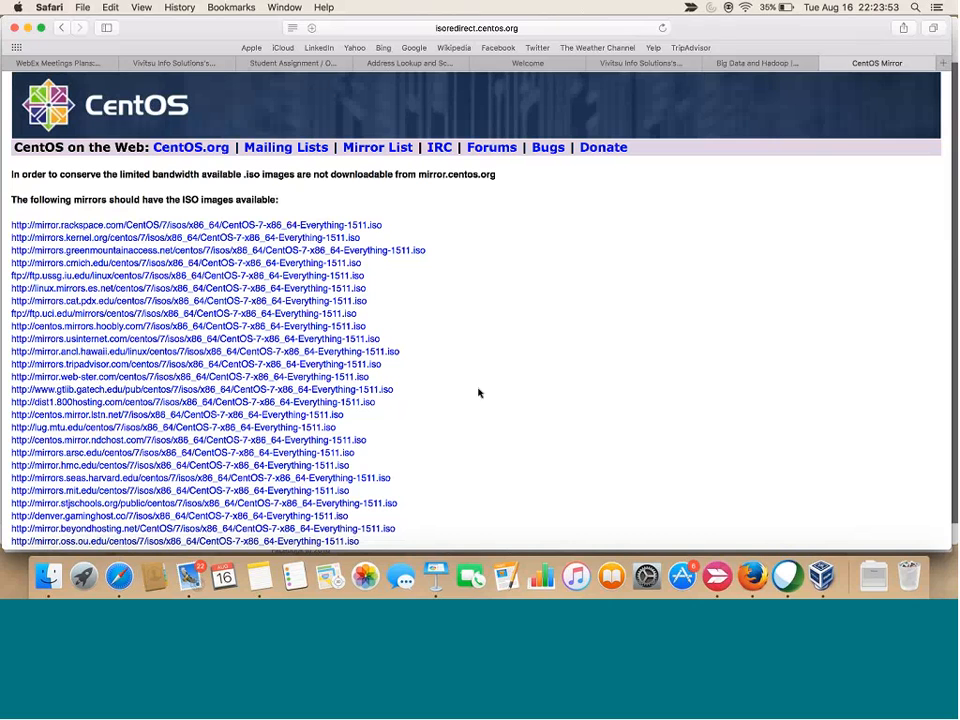
left_click(822, 576)
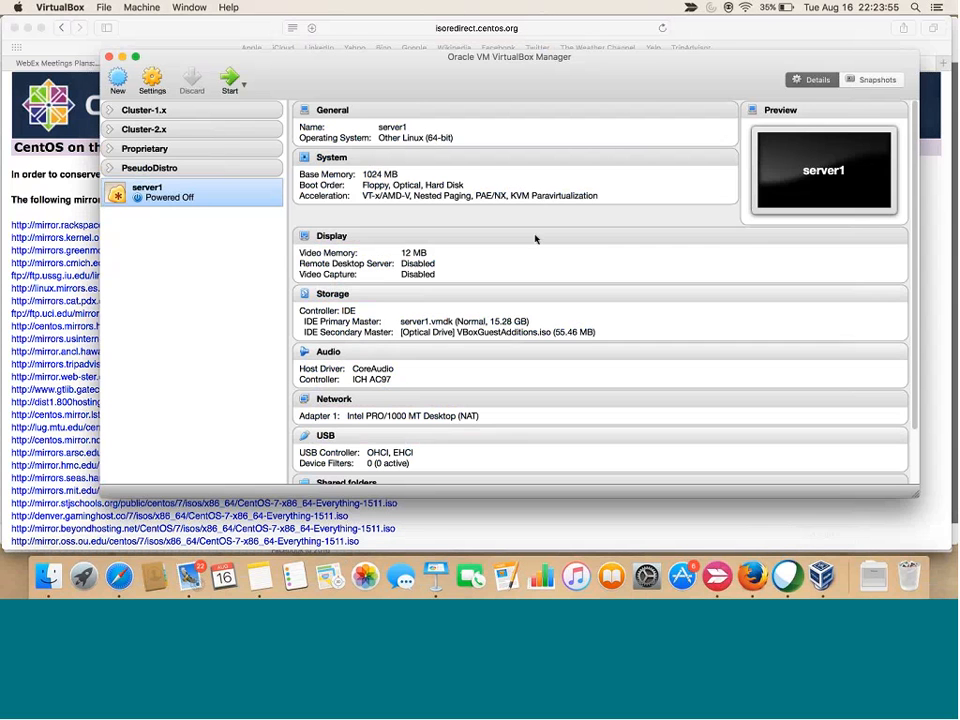
In server1's Storage settings, replace VBoxGuestAdditions.iso with CentOS-7-x86_64-Everything-1511.iso in the optical drive
right_click(246, 190)
left_click(277, 200)
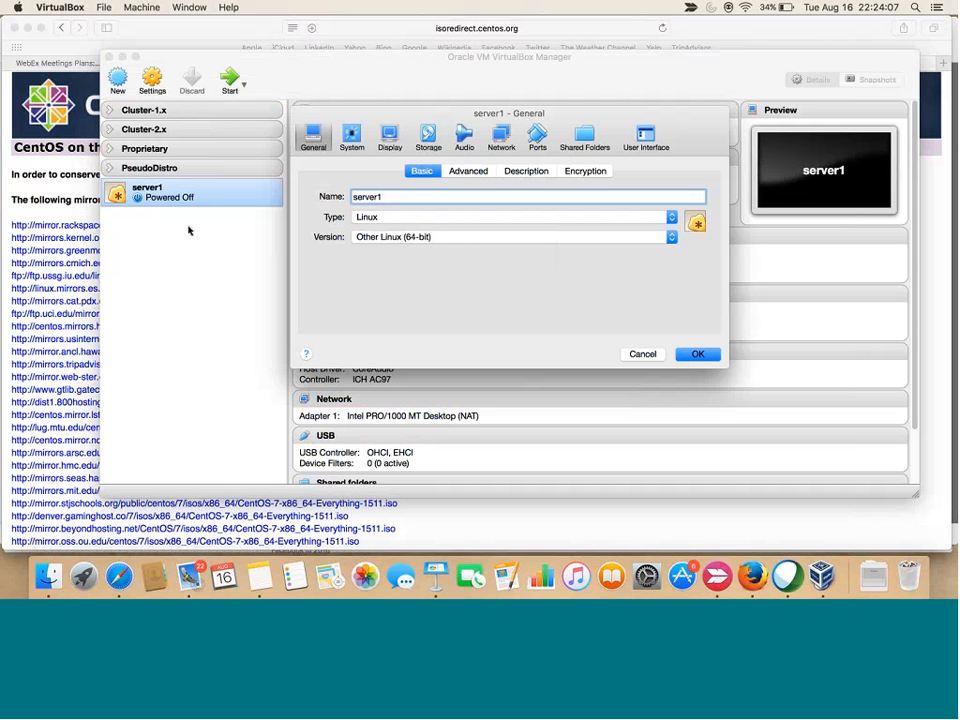
left_click(427, 137)
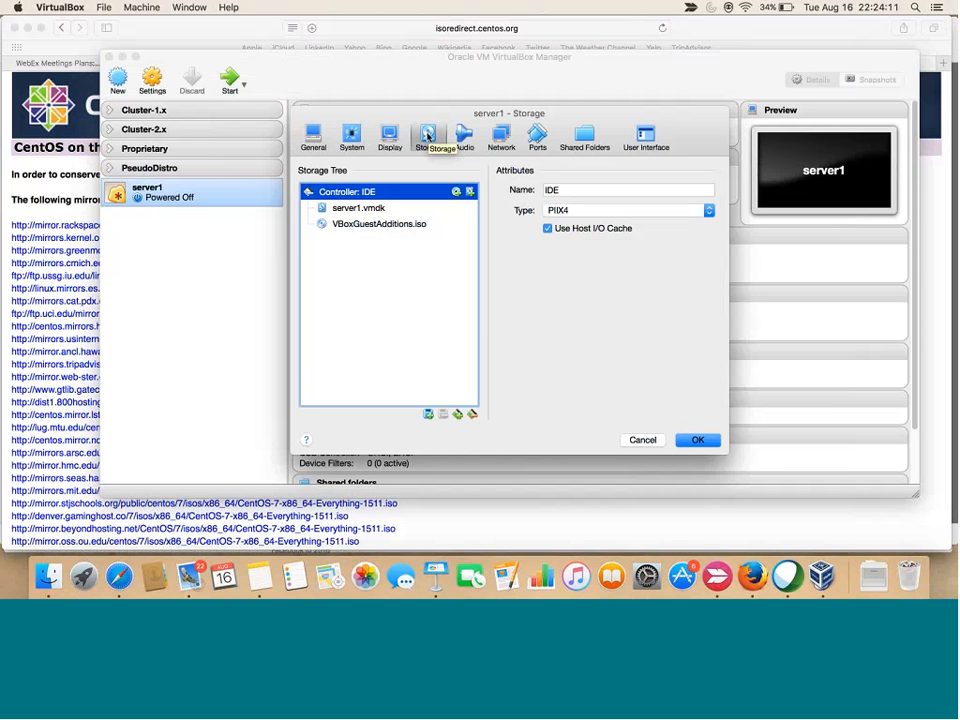
left_click(371, 226)
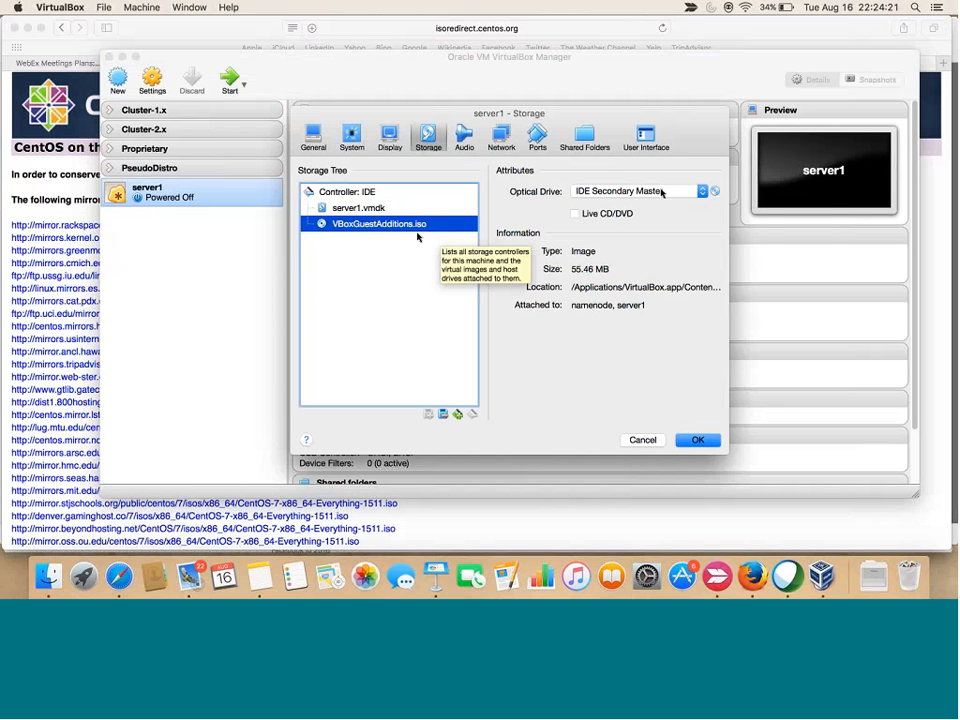
left_click(715, 193)
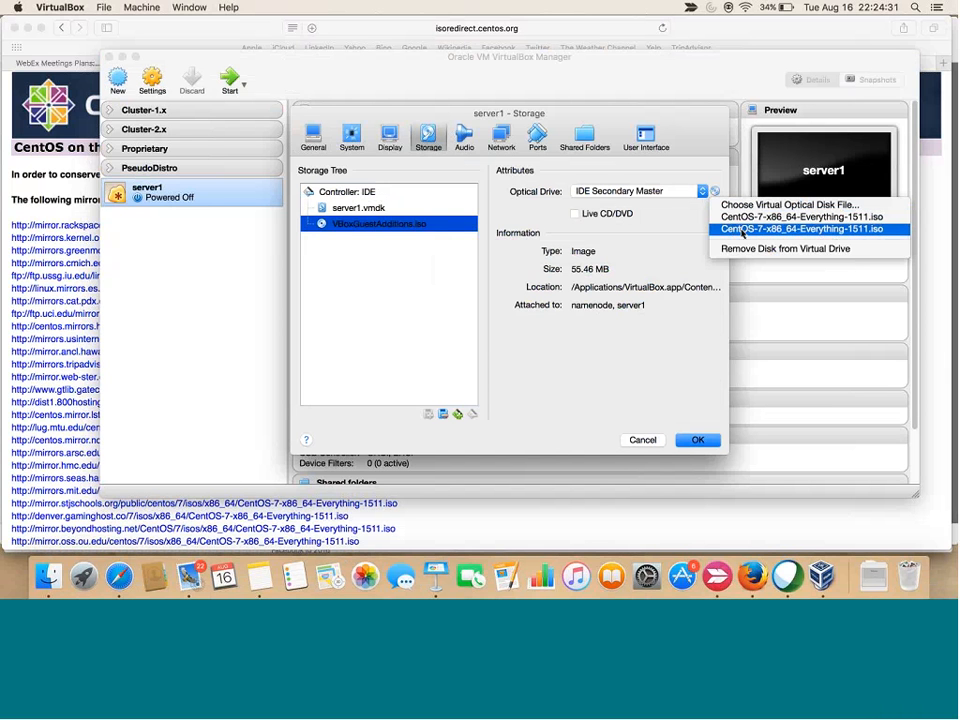
left_click(741, 229)
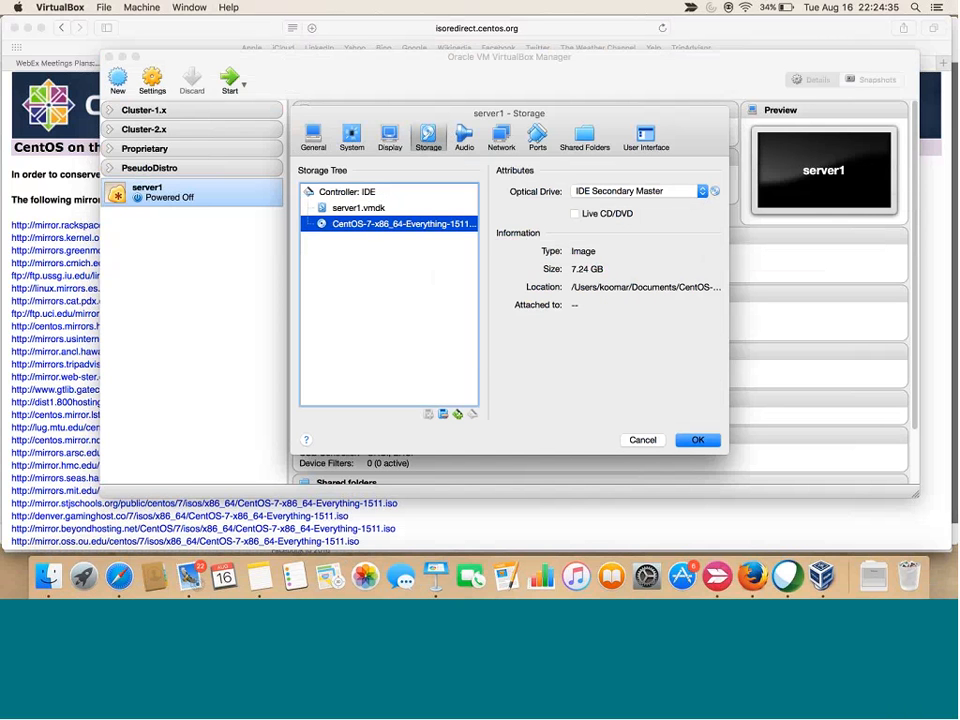
left_click(48, 577)
left_click(650, 92)
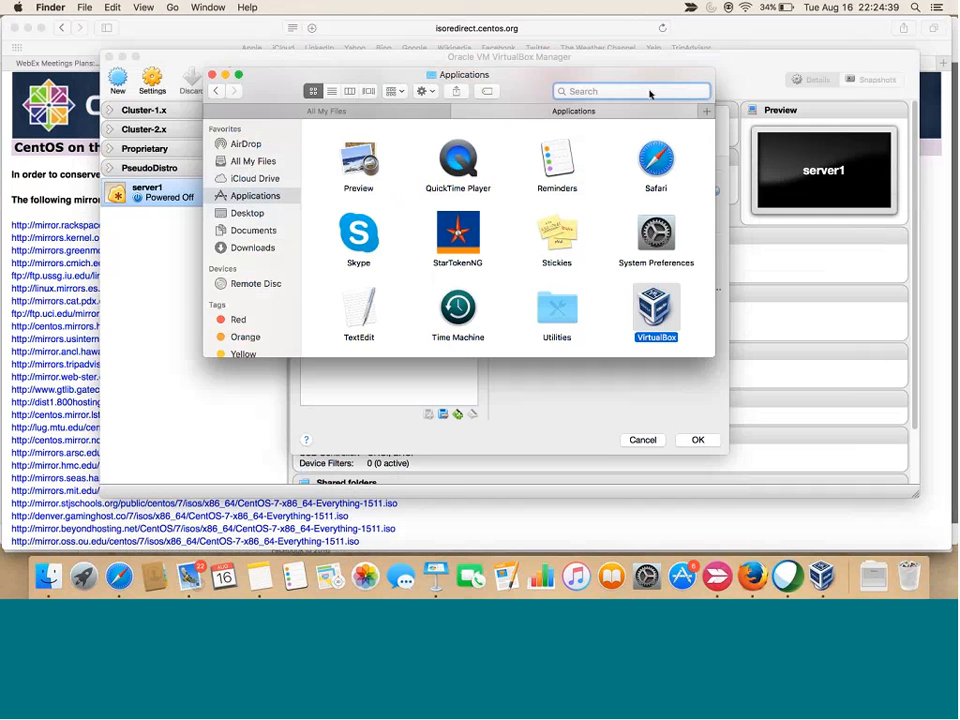
type(".iso")
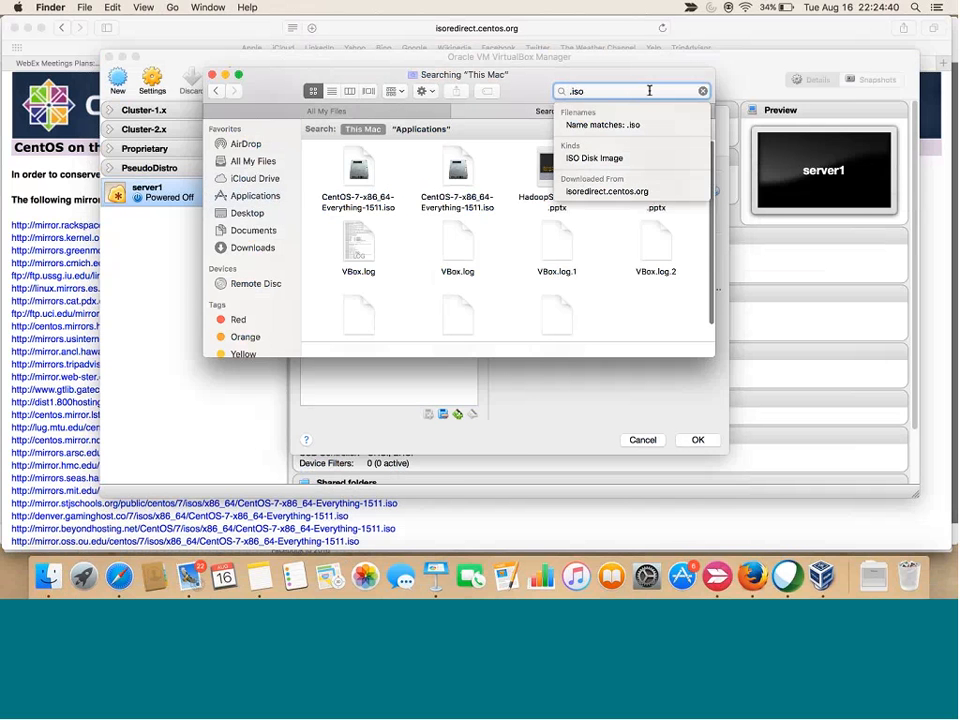
left_click(369, 172)
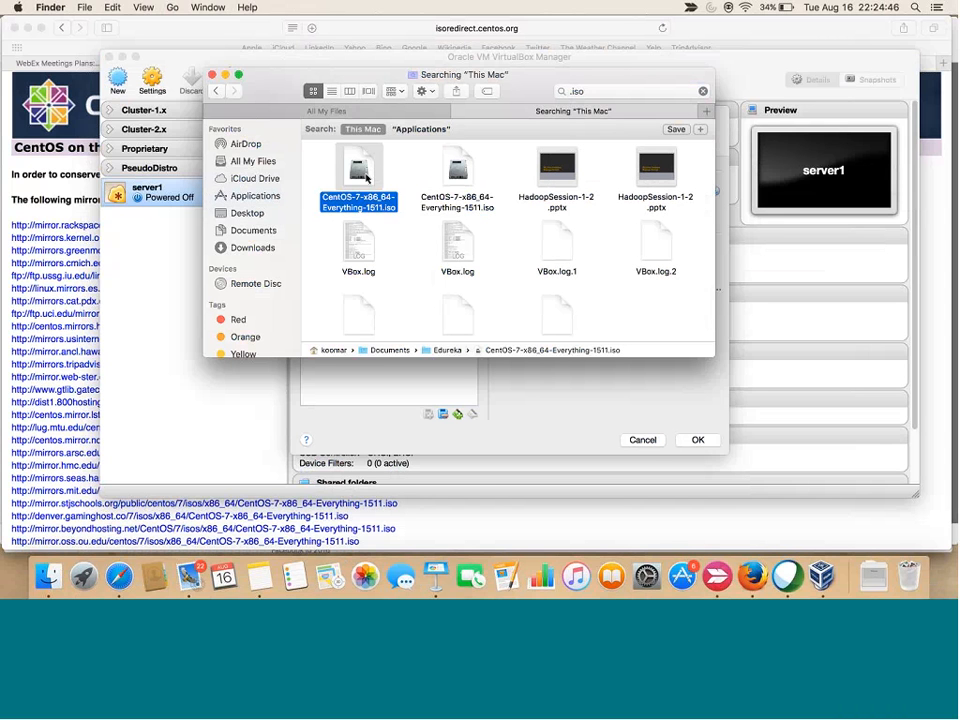
right_click(367, 178)
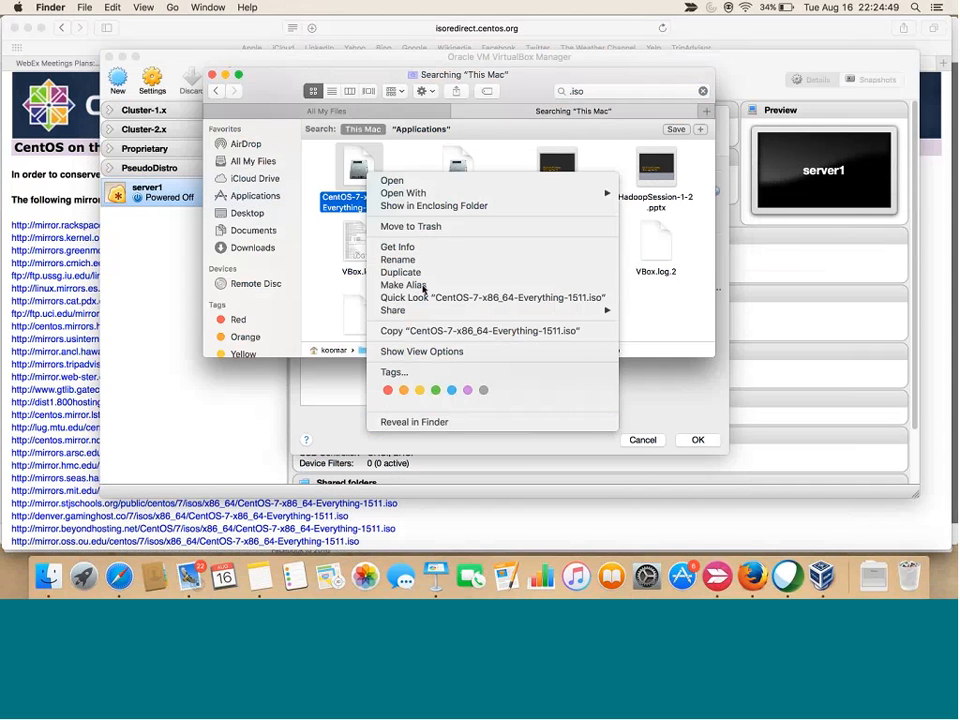
mouse_move(421, 196)
left_click(396, 247)
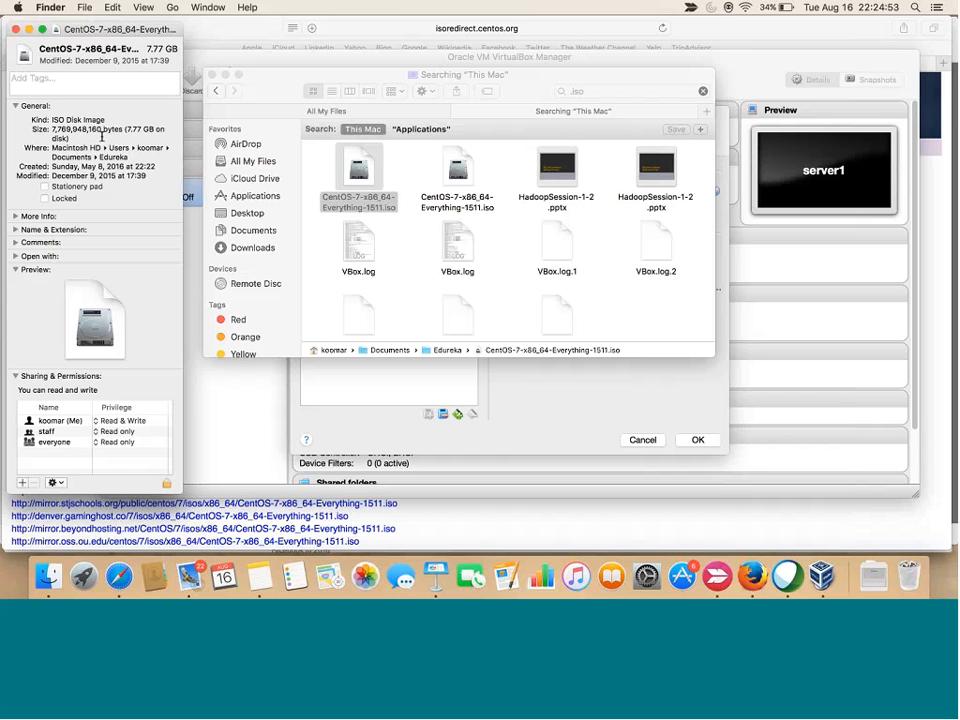
left_click_drag(126, 129, 158, 128)
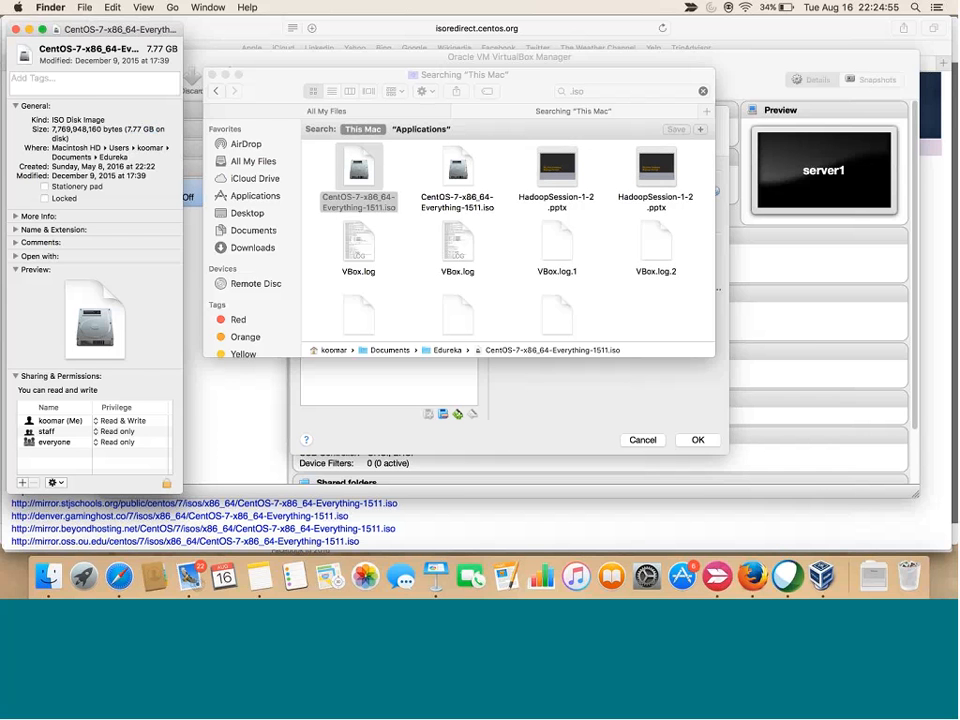
left_click(15, 29)
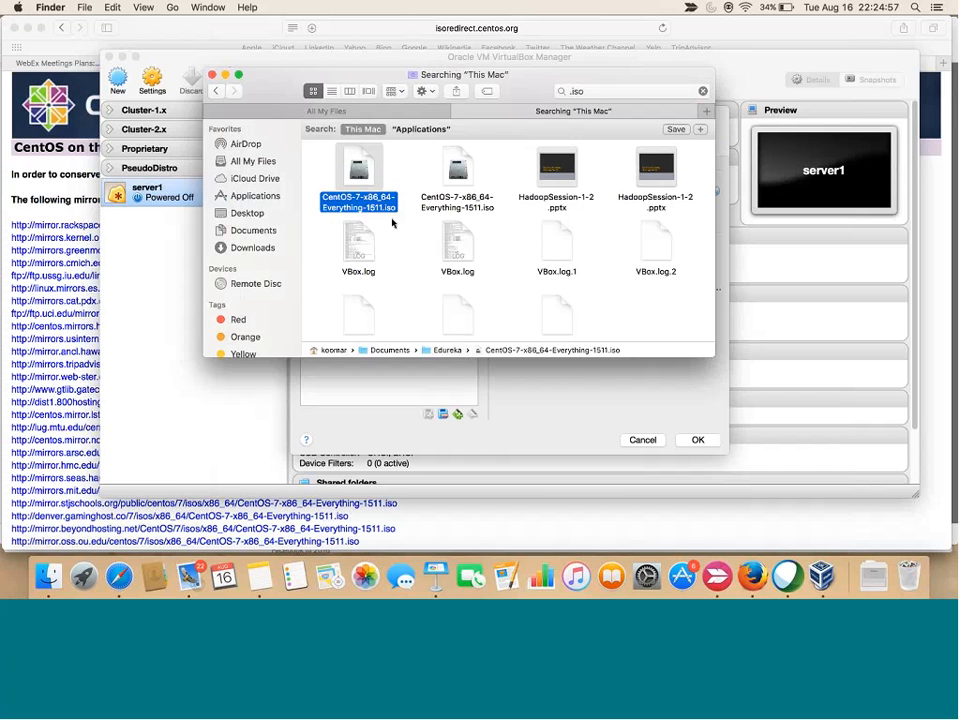
left_click(418, 231)
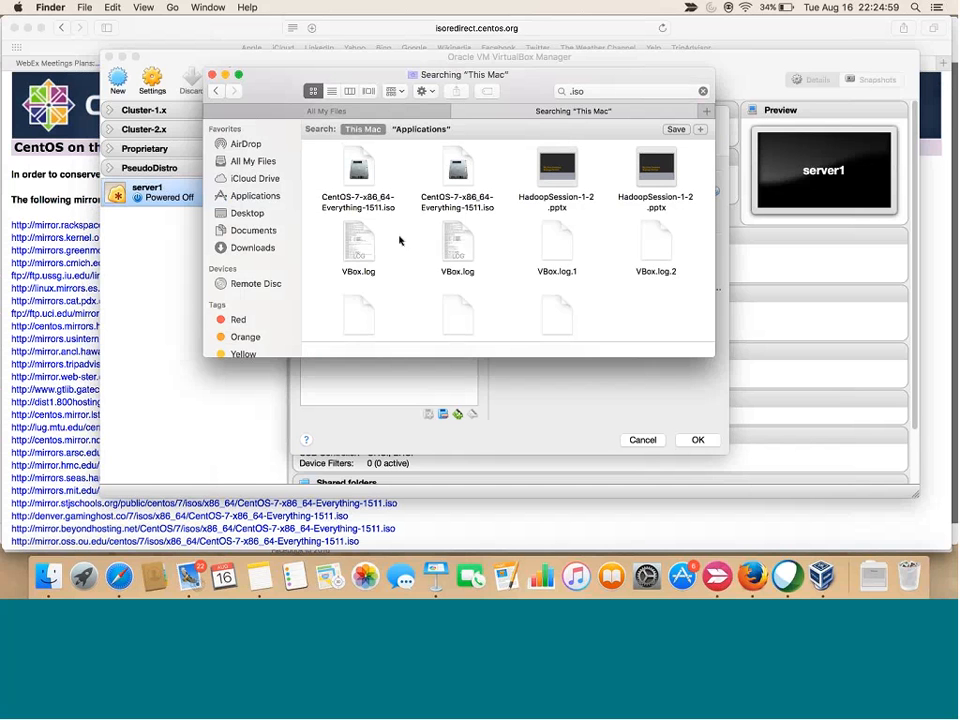
left_click(212, 76)
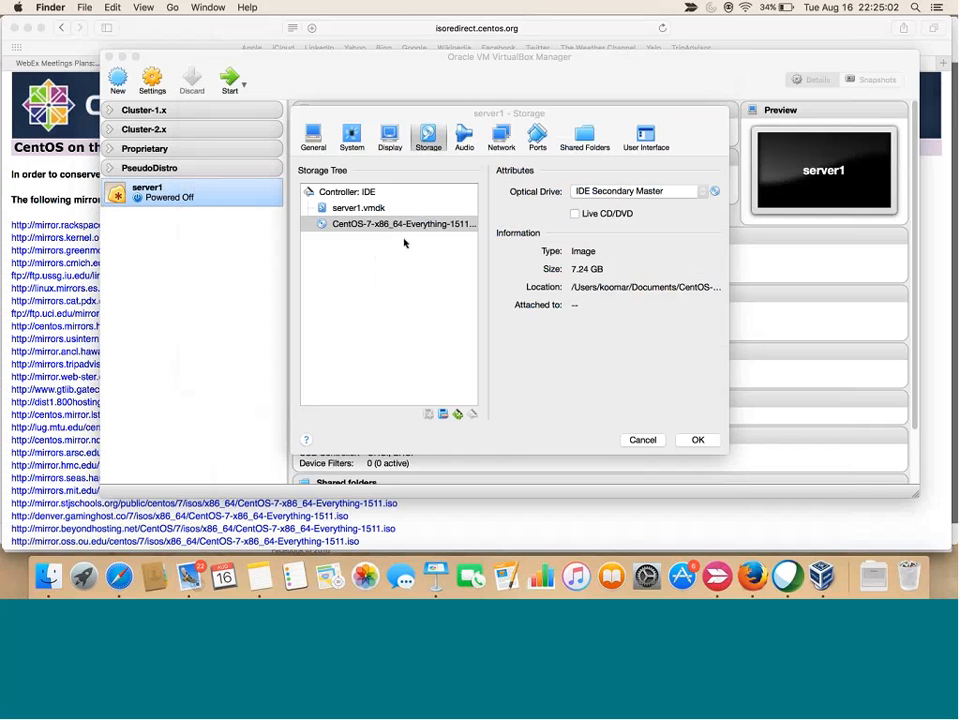
Save server1's storage settings, then start server1 and dismiss the keyboard auto-capture notice
left_click(378, 226)
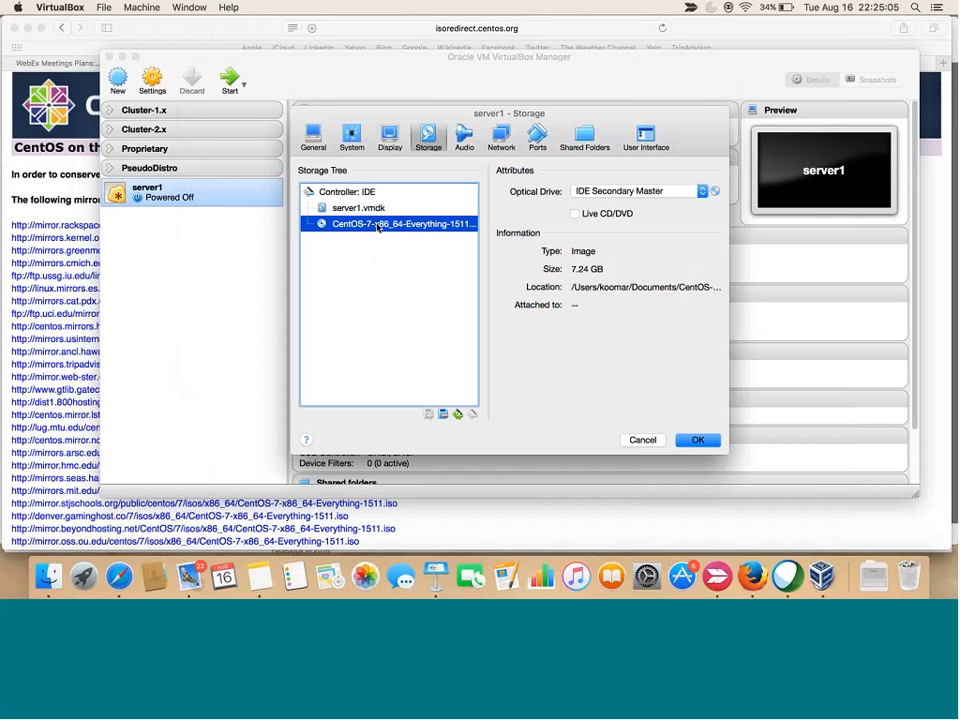
left_click(697, 441)
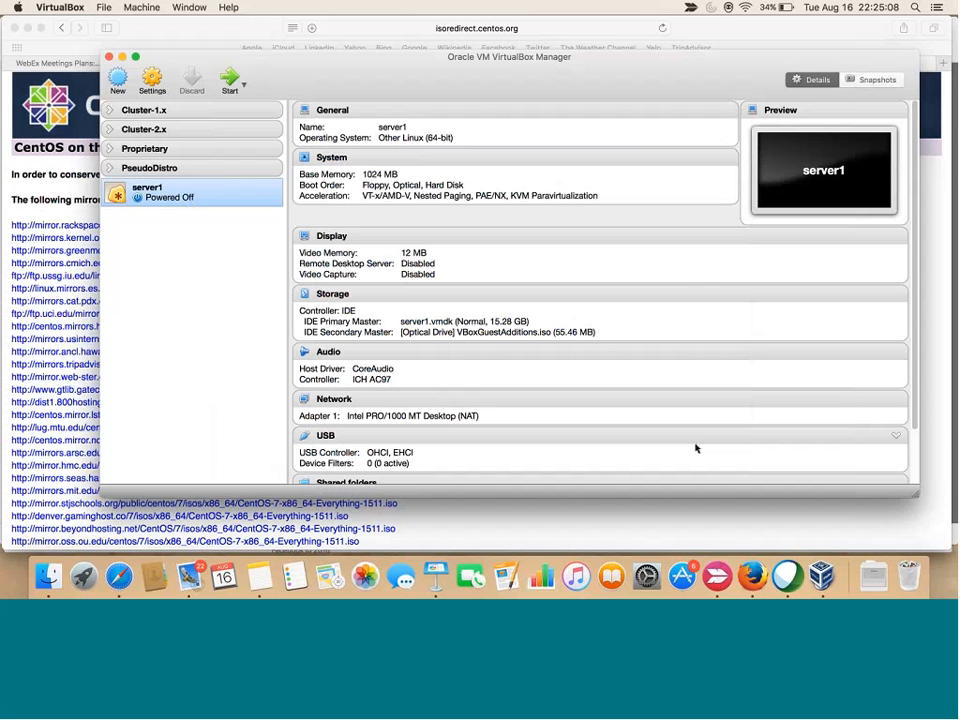
left_click(229, 80)
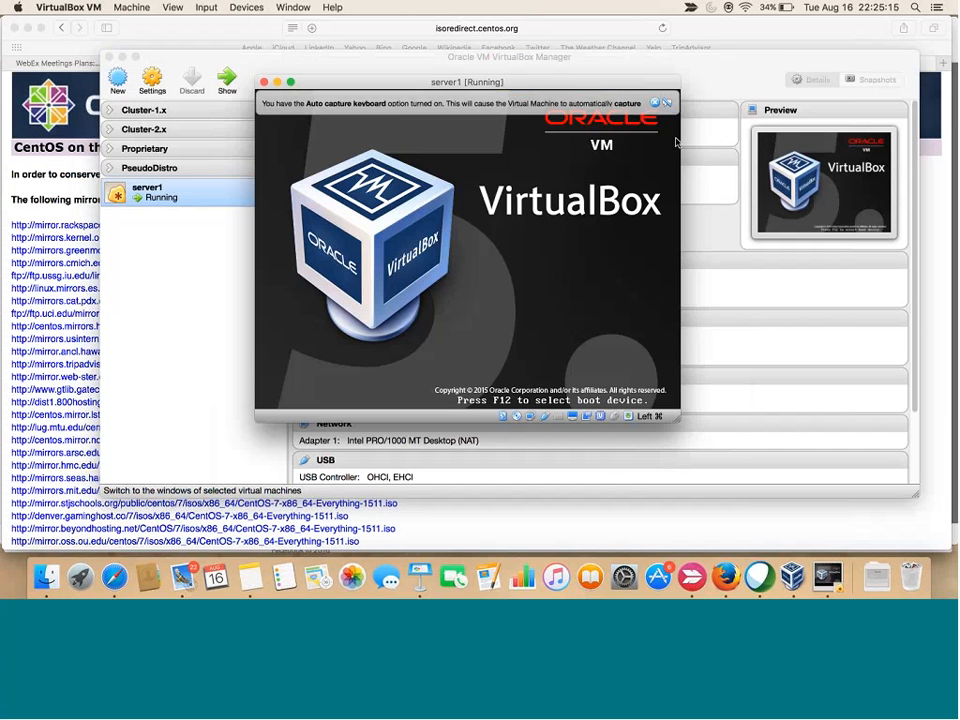
left_click(656, 103)
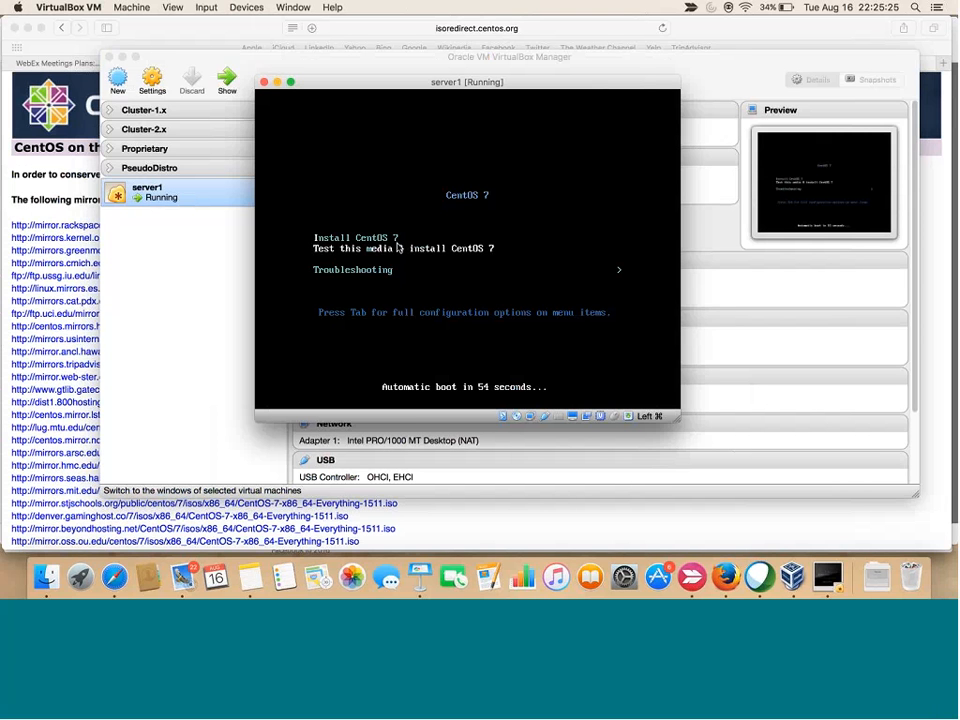
Boot server1 from the Install CentOS 7 entry and dismiss the mouse-integration notice
key("Down")
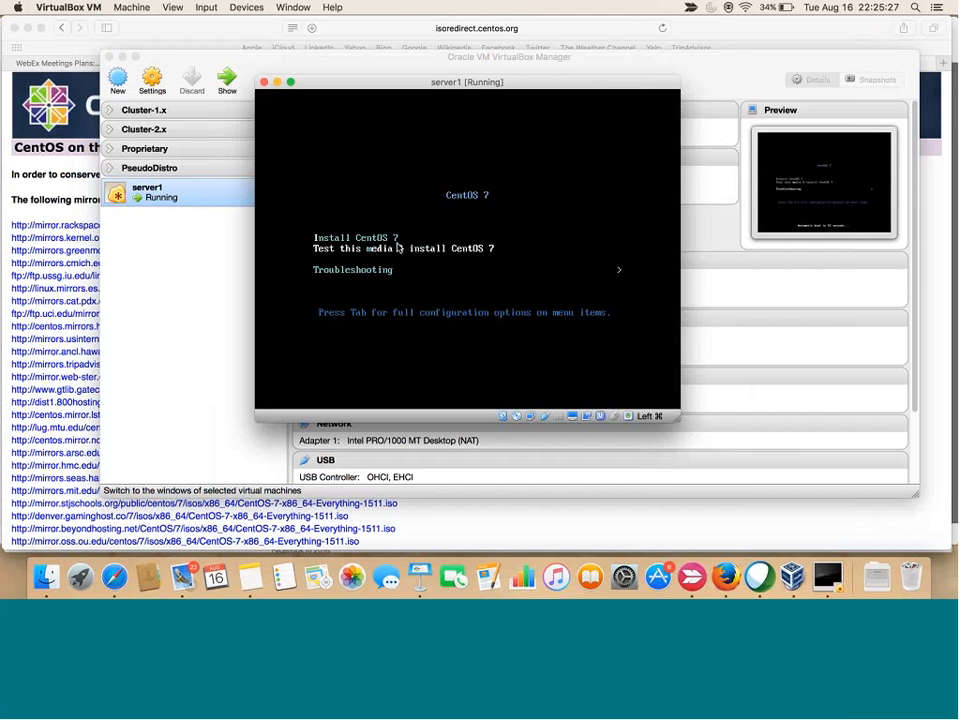
key("Up")
key("Up")
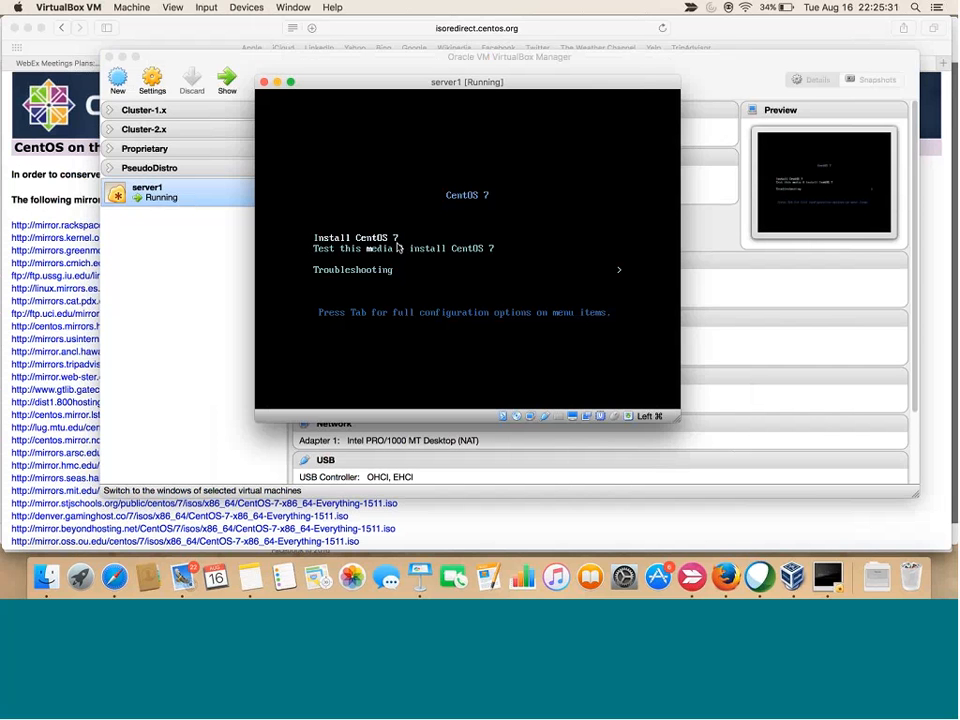
key("Return")
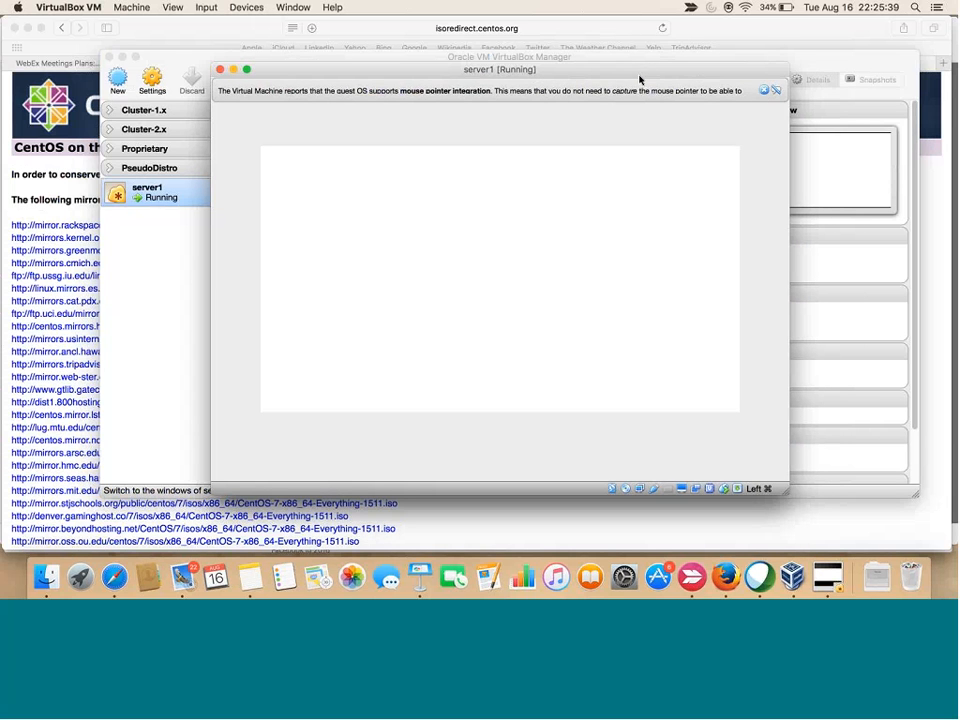
left_click(765, 91)
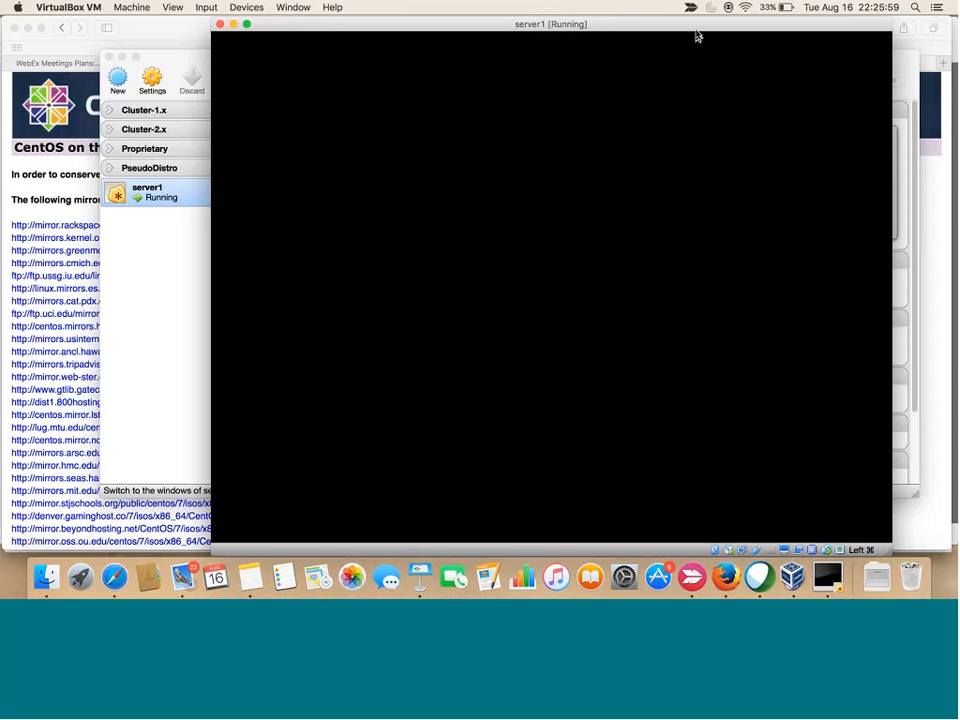
left_click_drag(696, 36, 657, 34)
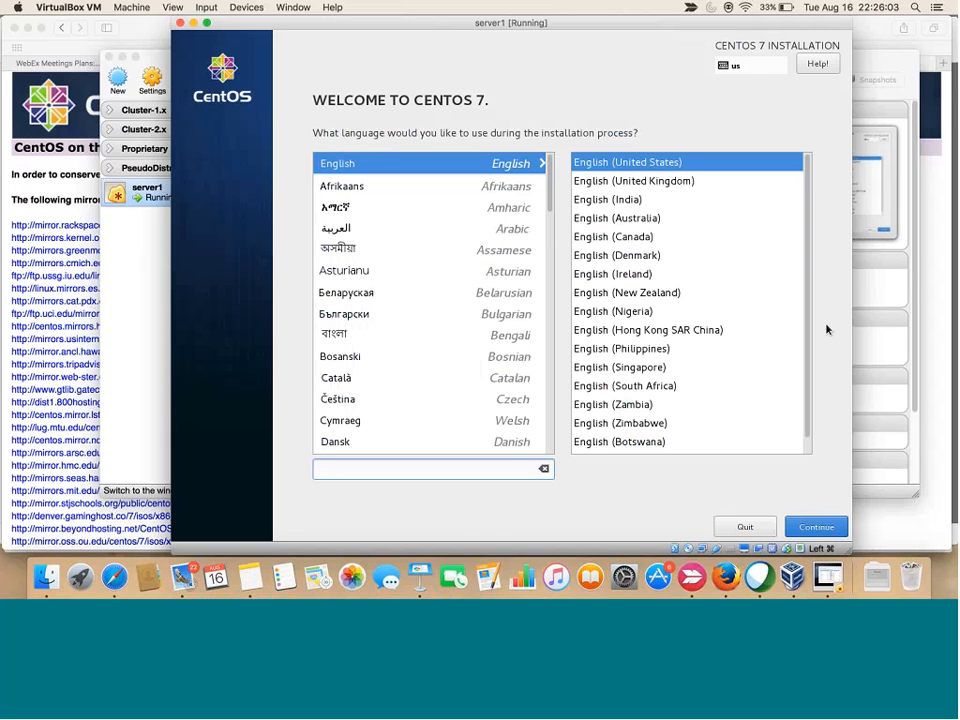
Keep English (United States) and confirm the 15.28 GiB ATA VBOX HARDDISK as installation destination
left_click(817, 528)
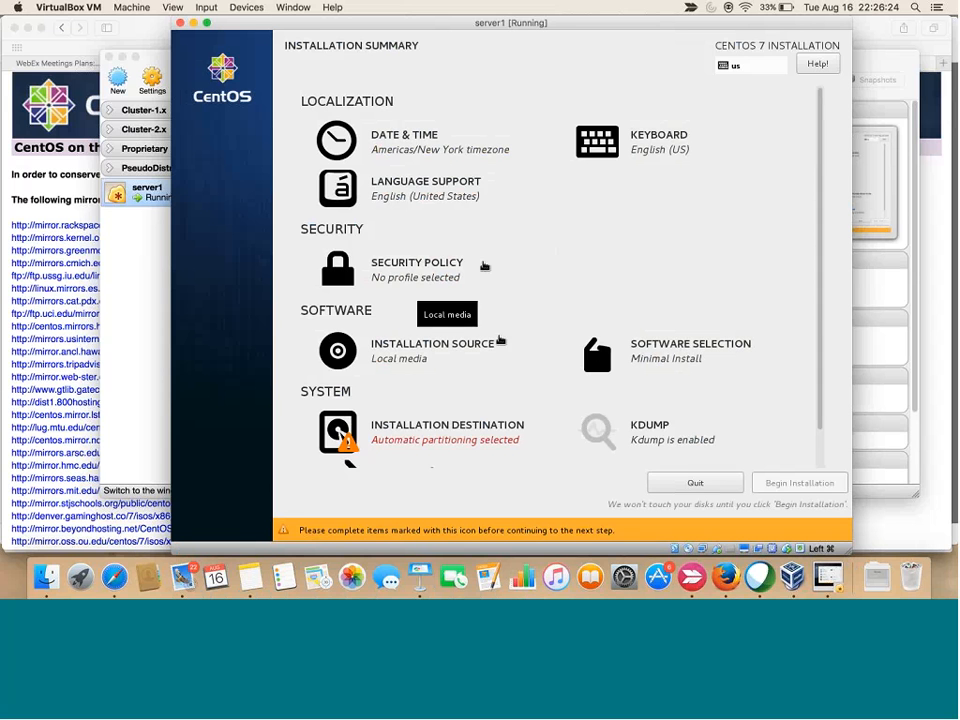
scroll(560, 383, "down", 2)
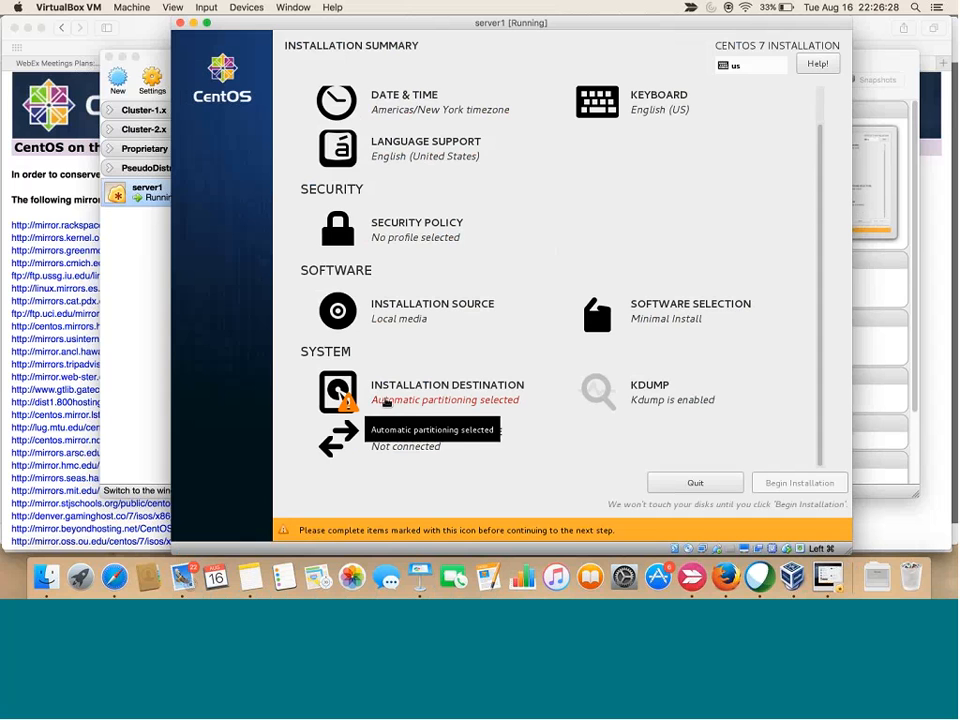
left_click(352, 399)
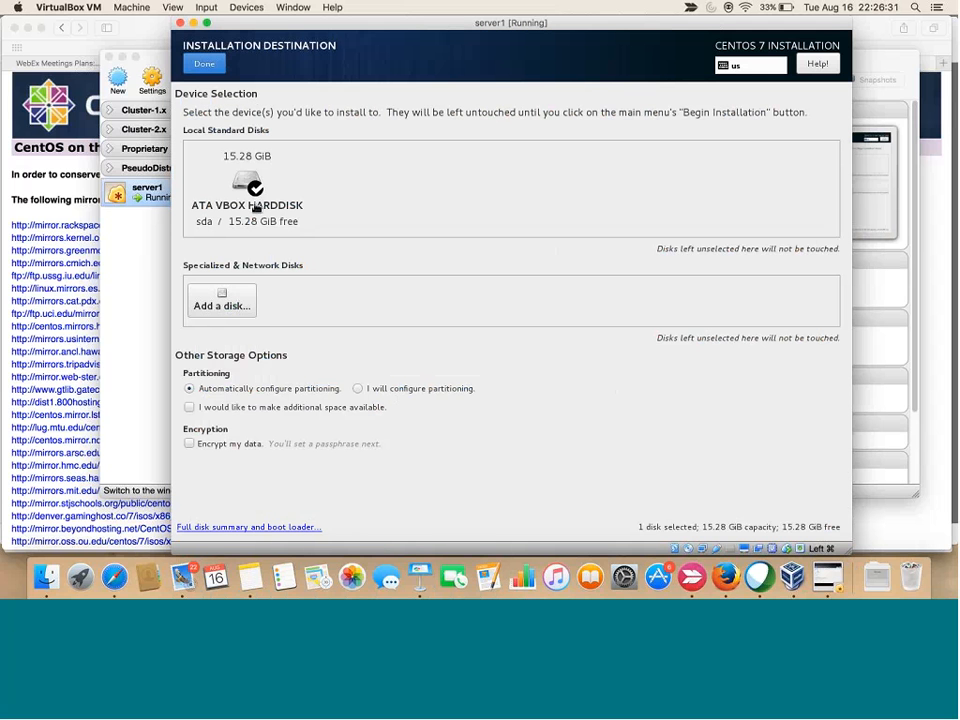
left_click(257, 208)
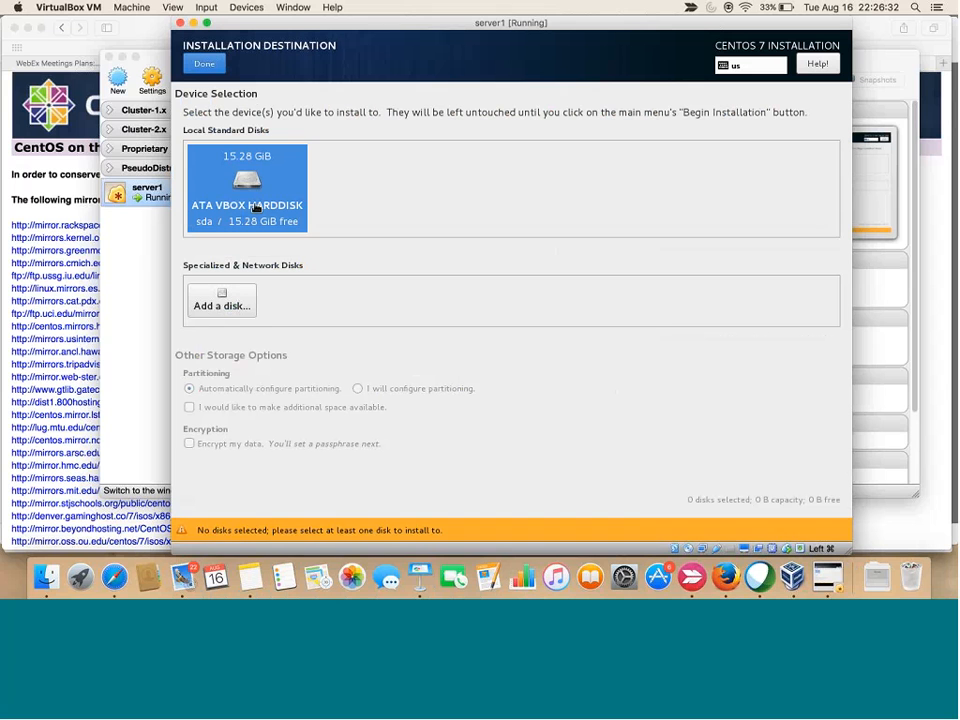
left_click(257, 208)
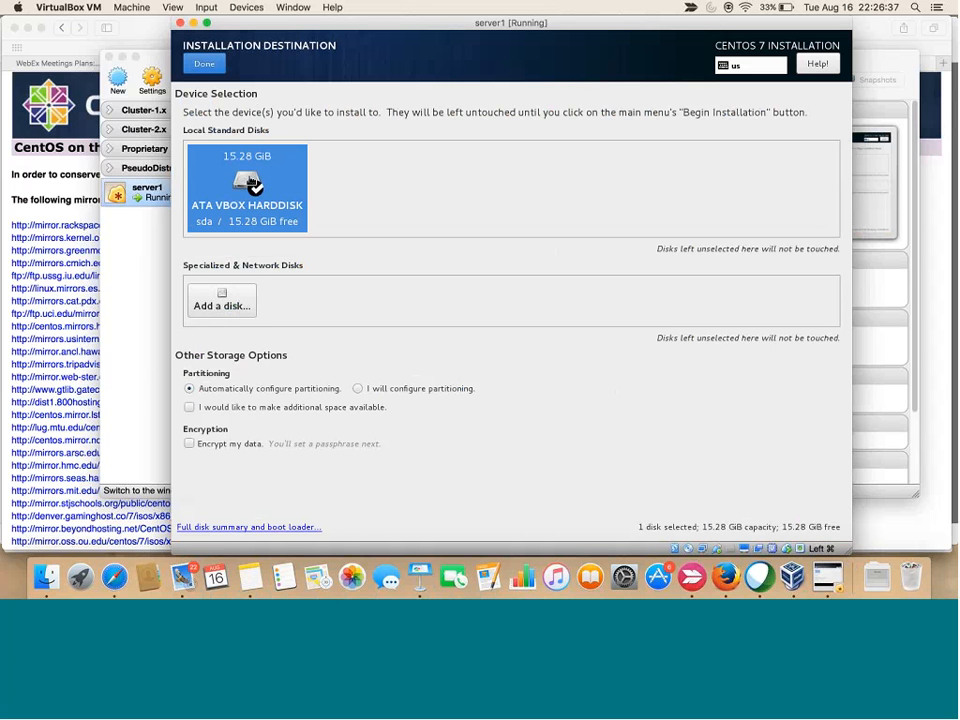
left_click(204, 63)
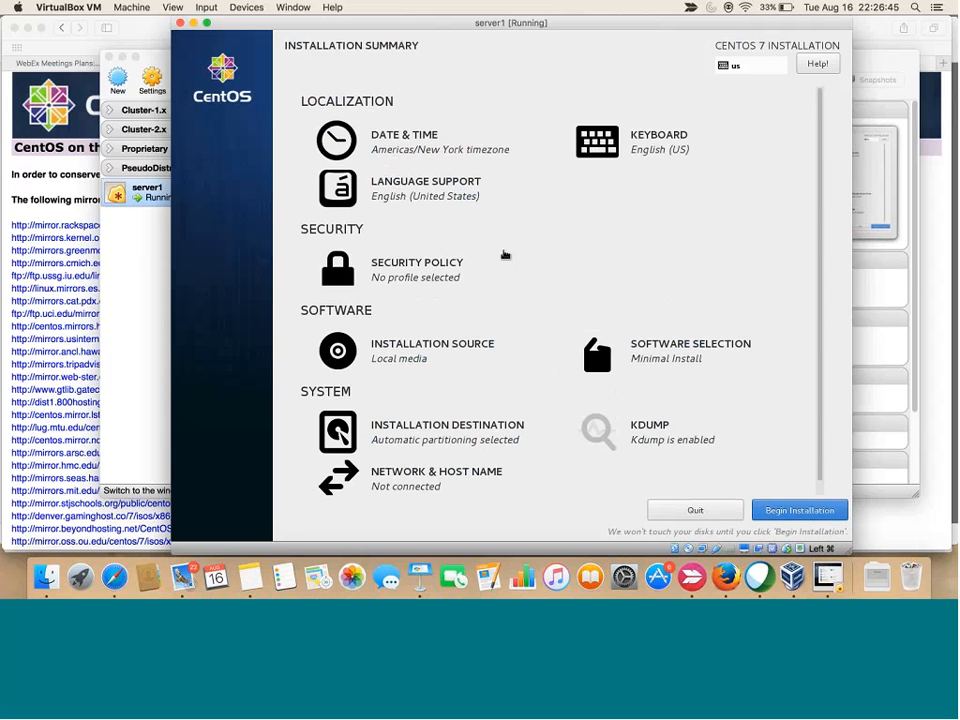
scroll(505, 254, "down", 1)
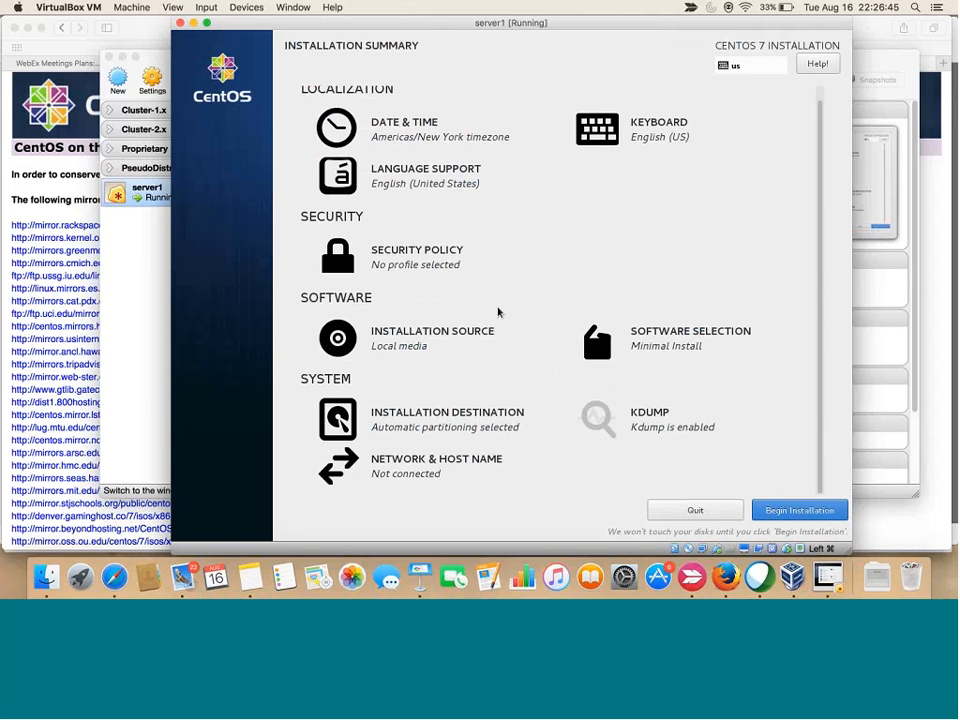
Begin the CentOS 7 installation from the Installation Summary page
left_click(795, 512)
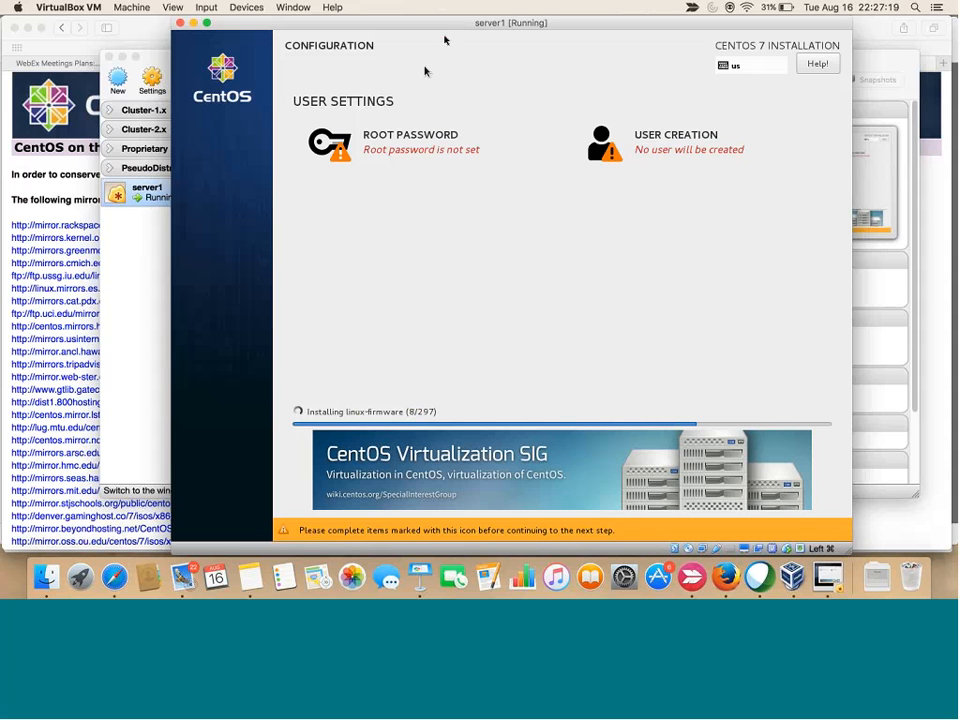
Enter and confirm the root password, accepting the weak-password warning
left_click(399, 150)
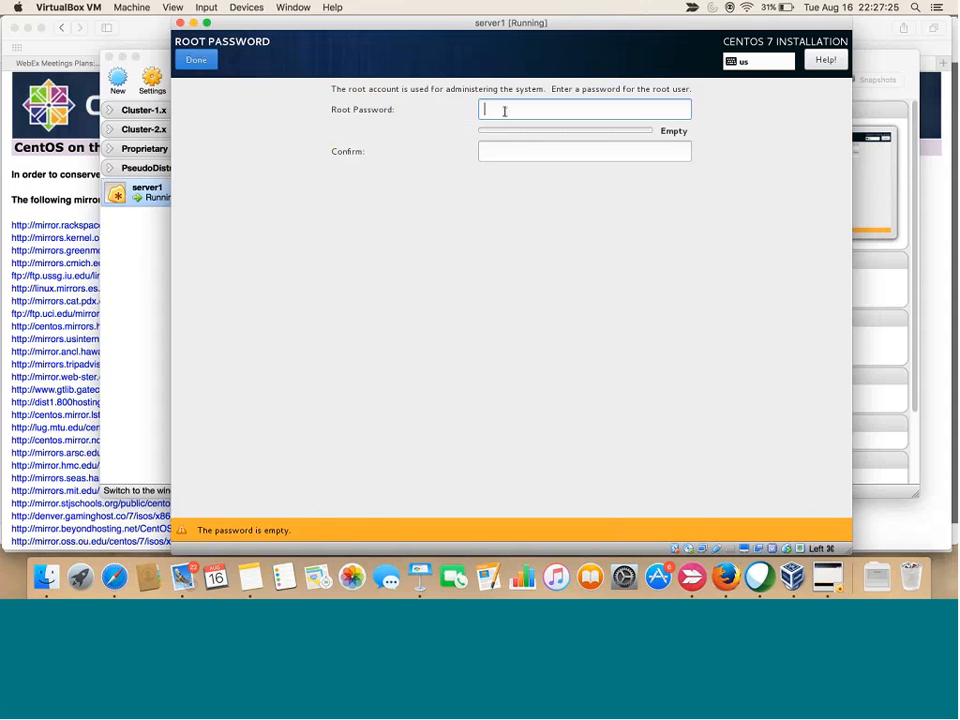
type("••••••")
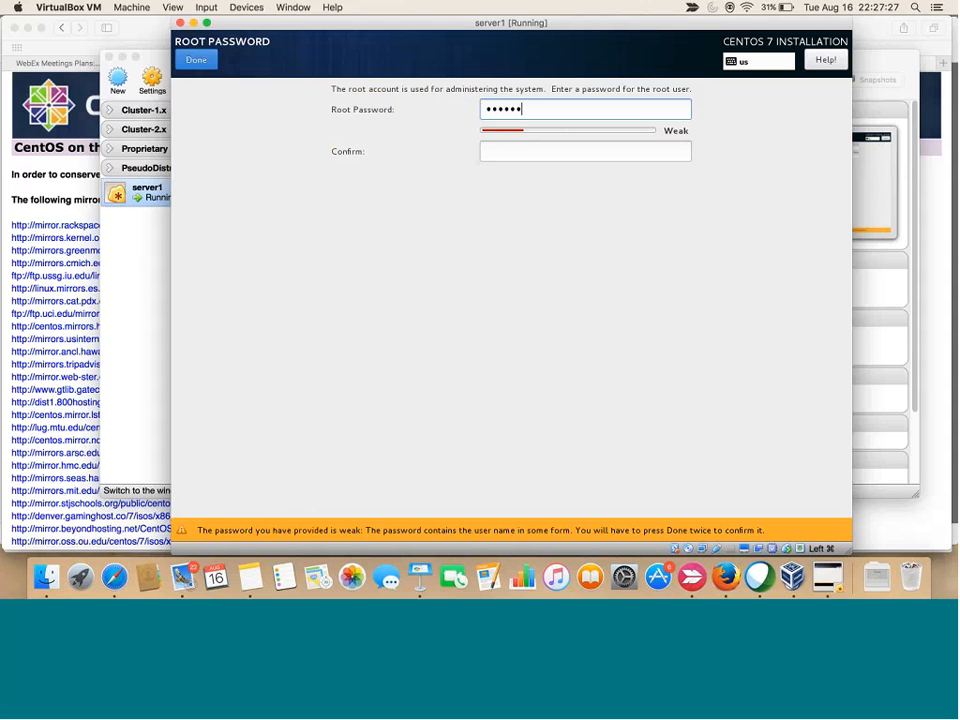
key("Tab")
type("••••••")
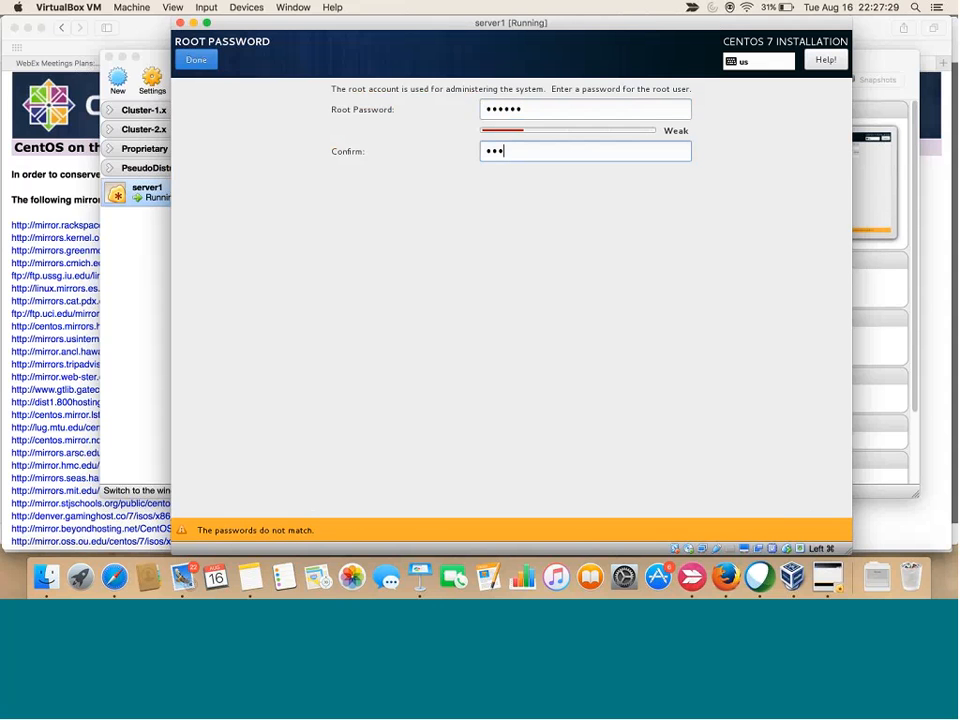
left_click(198, 60)
left_click(198, 60)
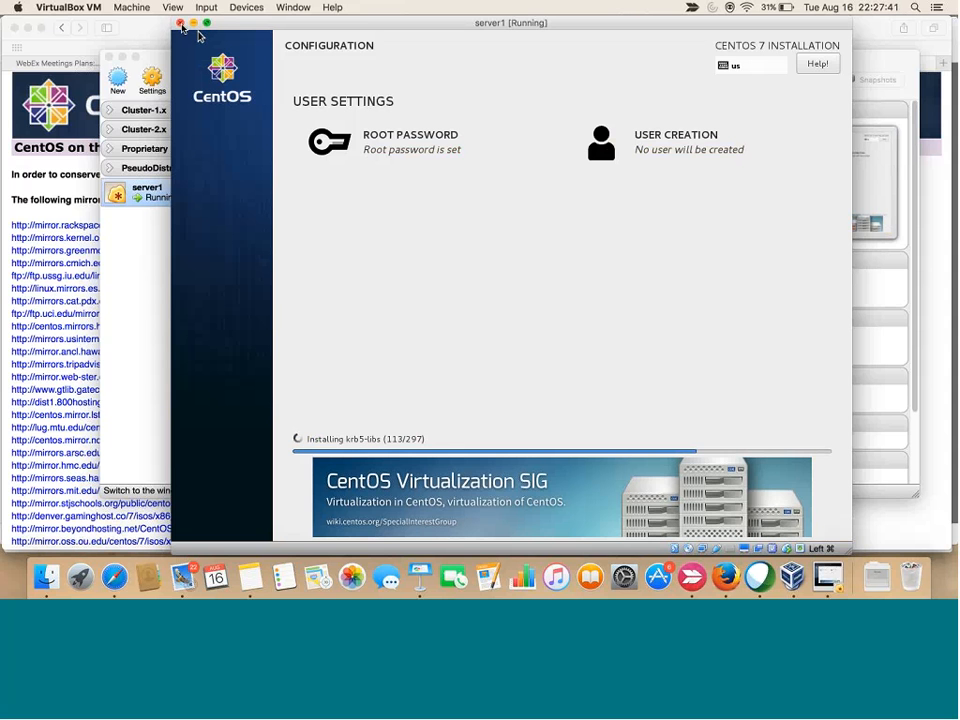
Power off server1 mid-install and start it again, dismissing the keyboard capture notice
left_click(181, 24)
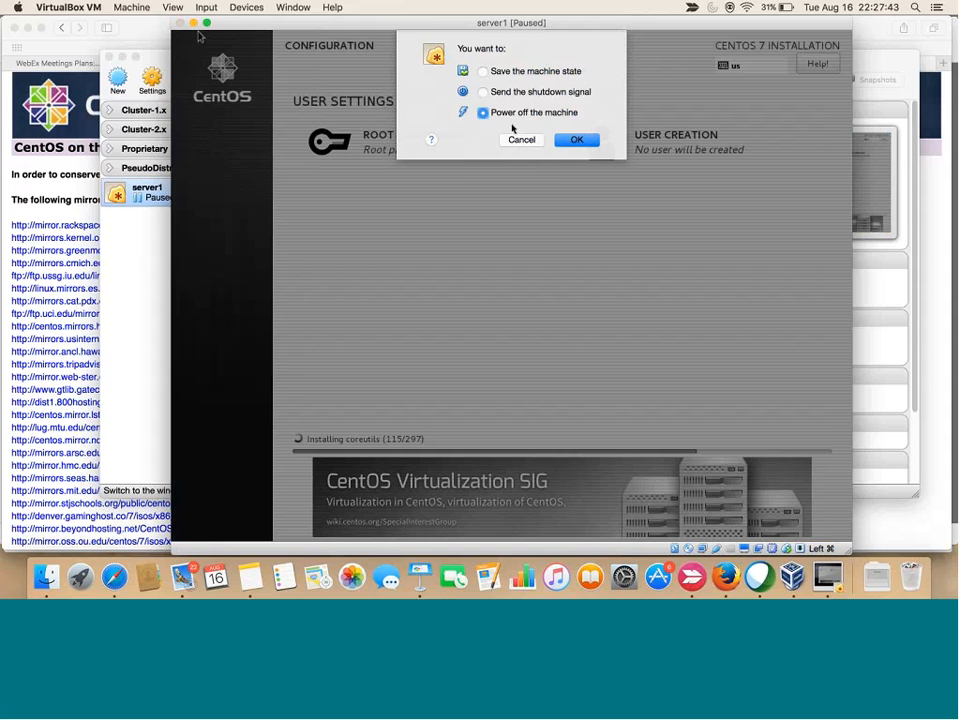
left_click(575, 140)
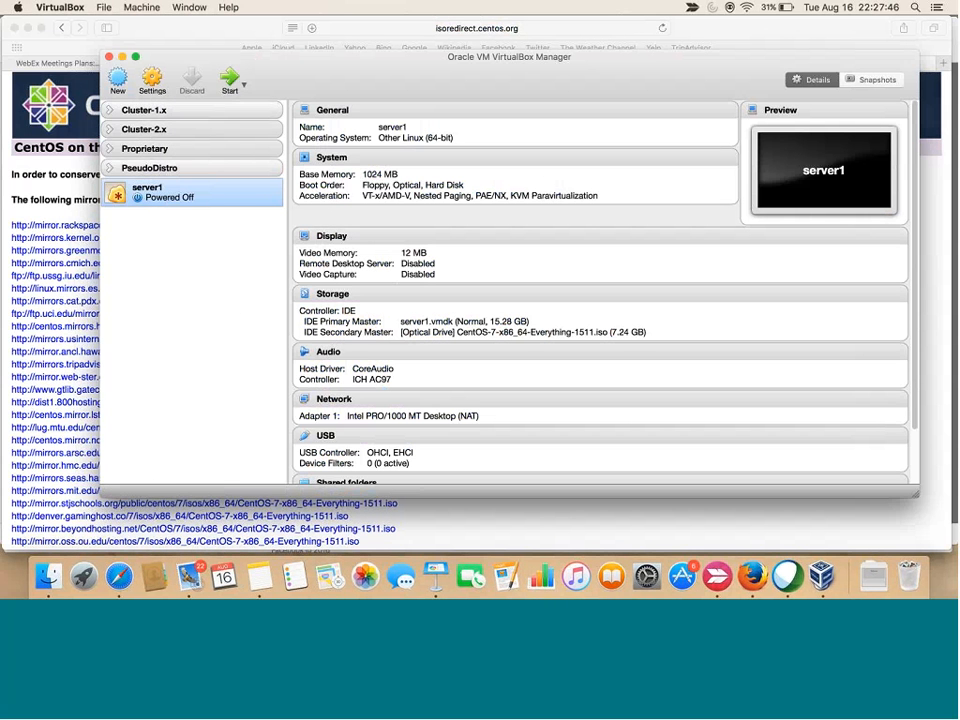
left_click(230, 78)
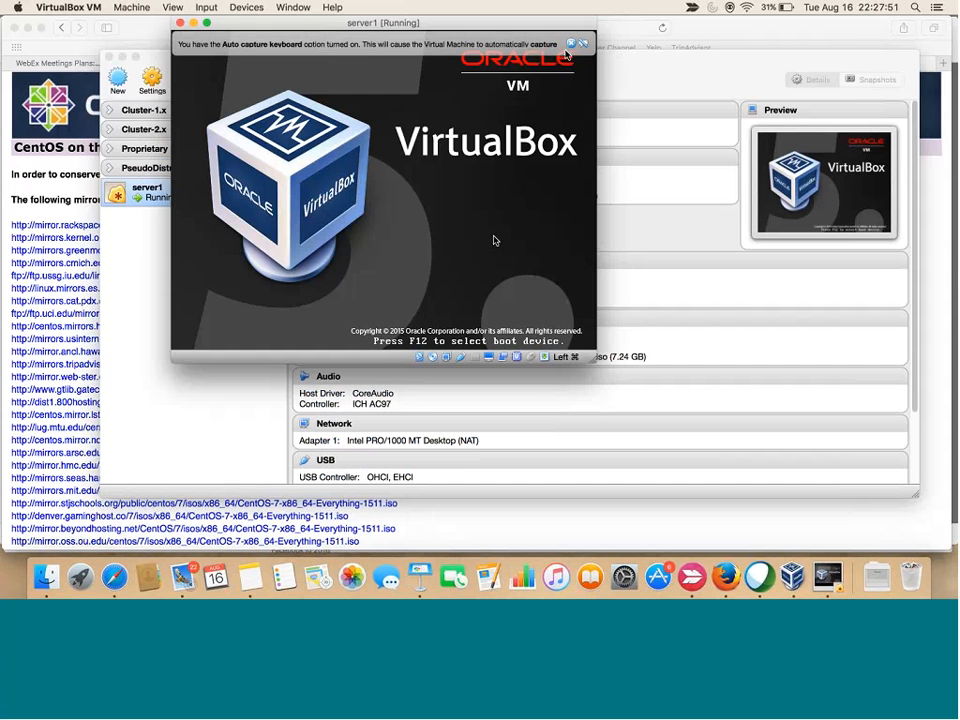
left_click(570, 46)
Boot the CentOS 7 installer entry from the boot menu and dismiss the mouse-integration notice
left_click_drag(324, 26, 392, 85)
key("Up")
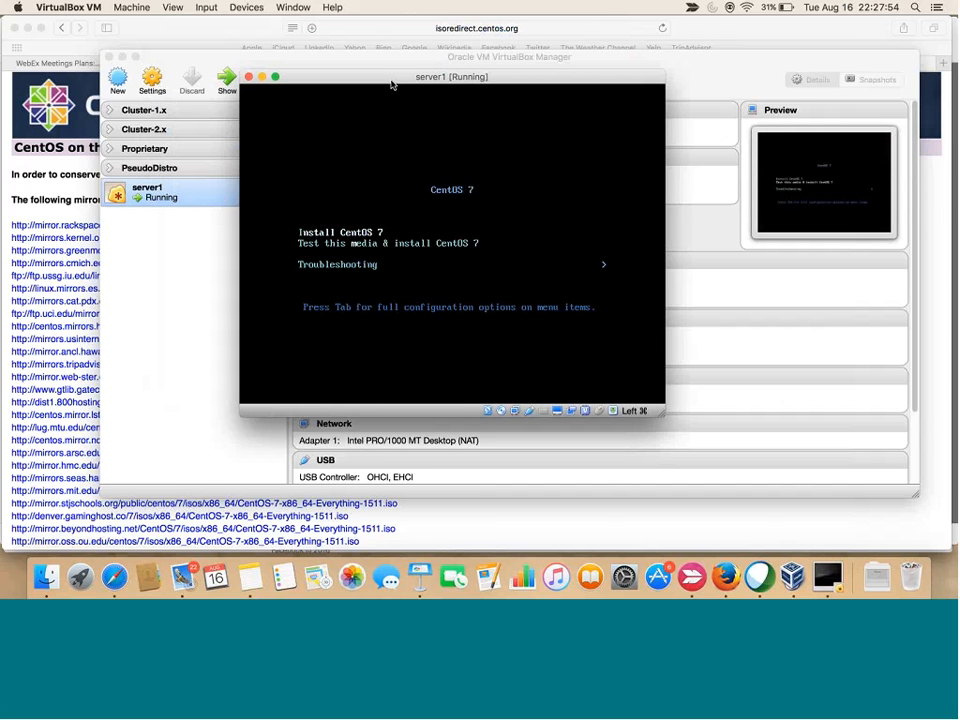
key("Down")
key("Return")
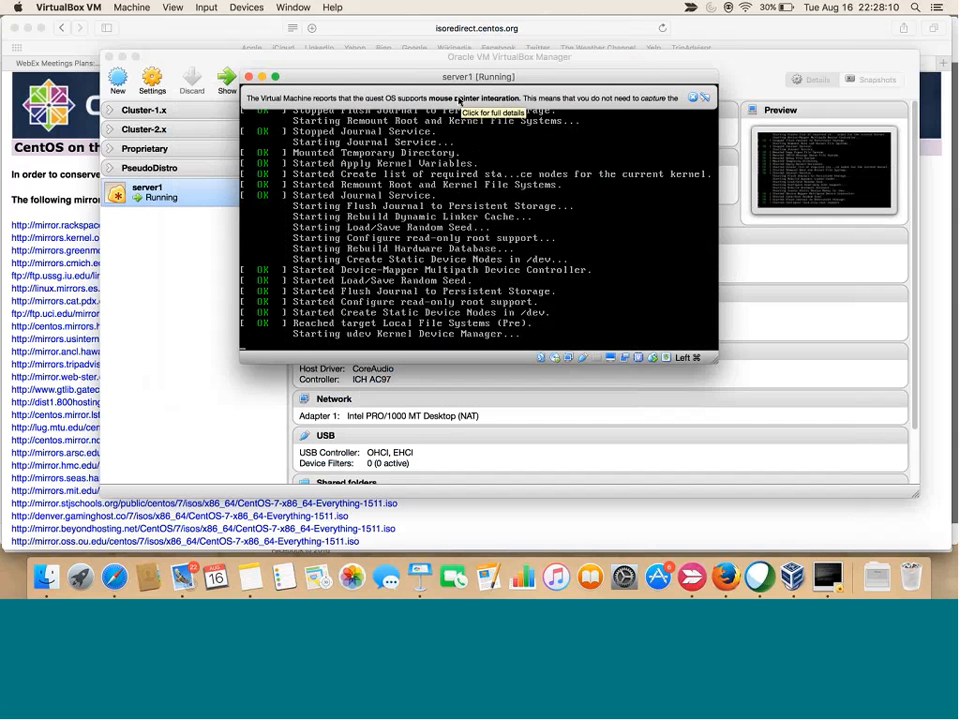
left_click(697, 99)
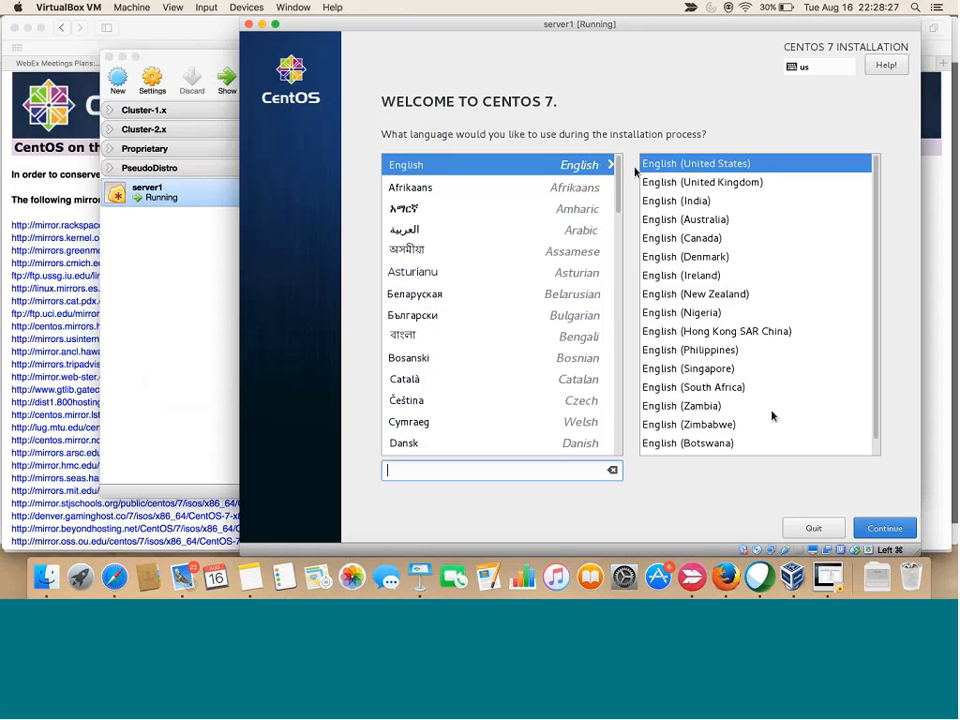
Keep English and return to the summary with the virtual hard disk deselected
left_click(884, 532)
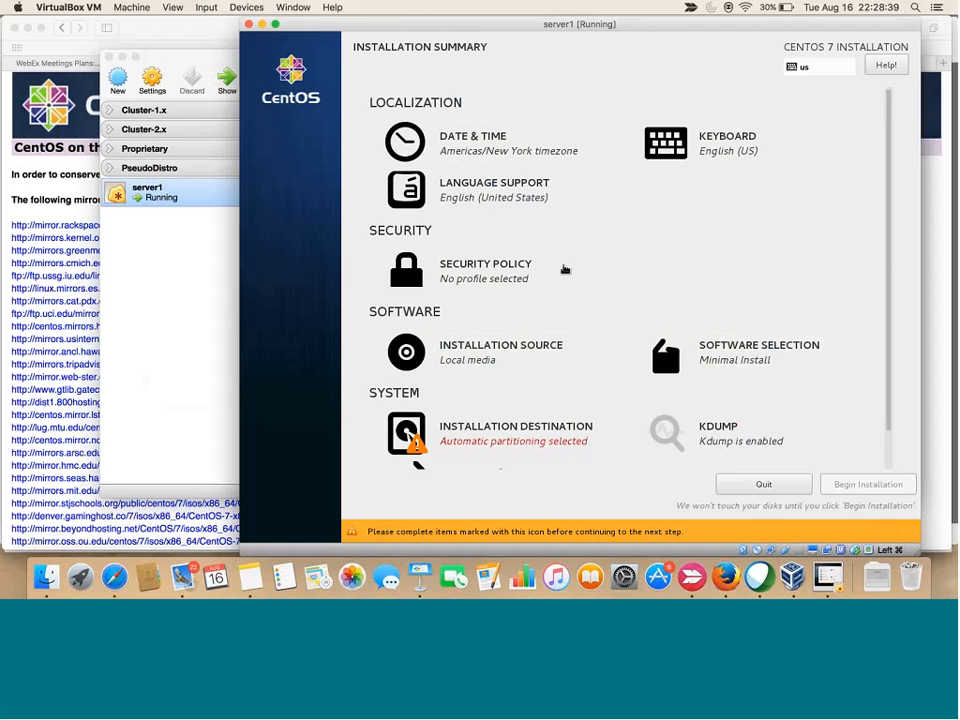
left_click(505, 432)
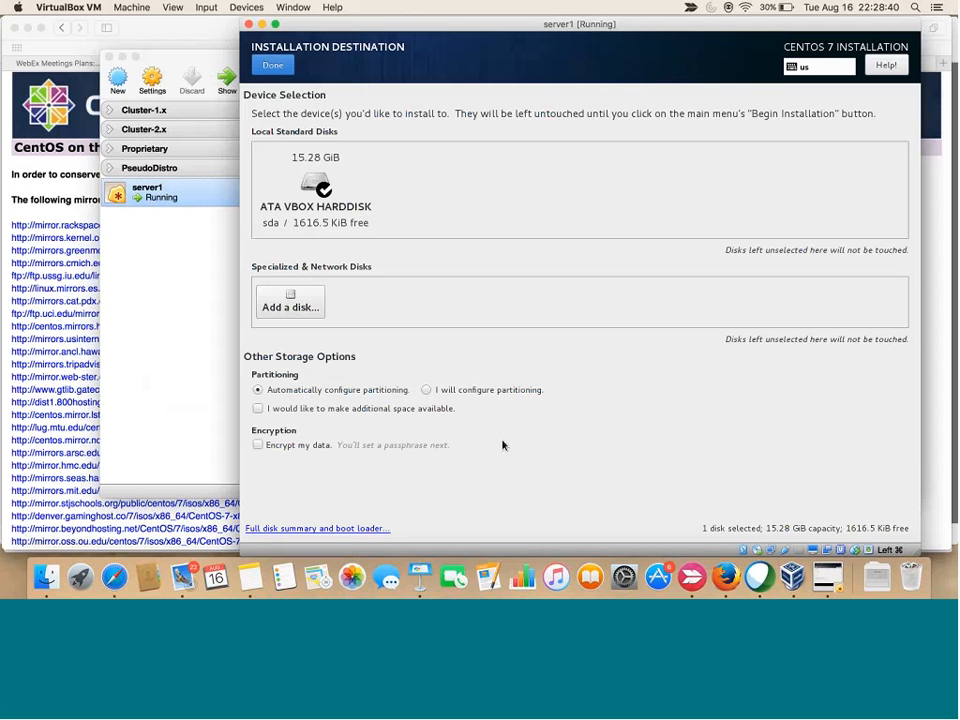
left_click(310, 192)
left_click(273, 65)
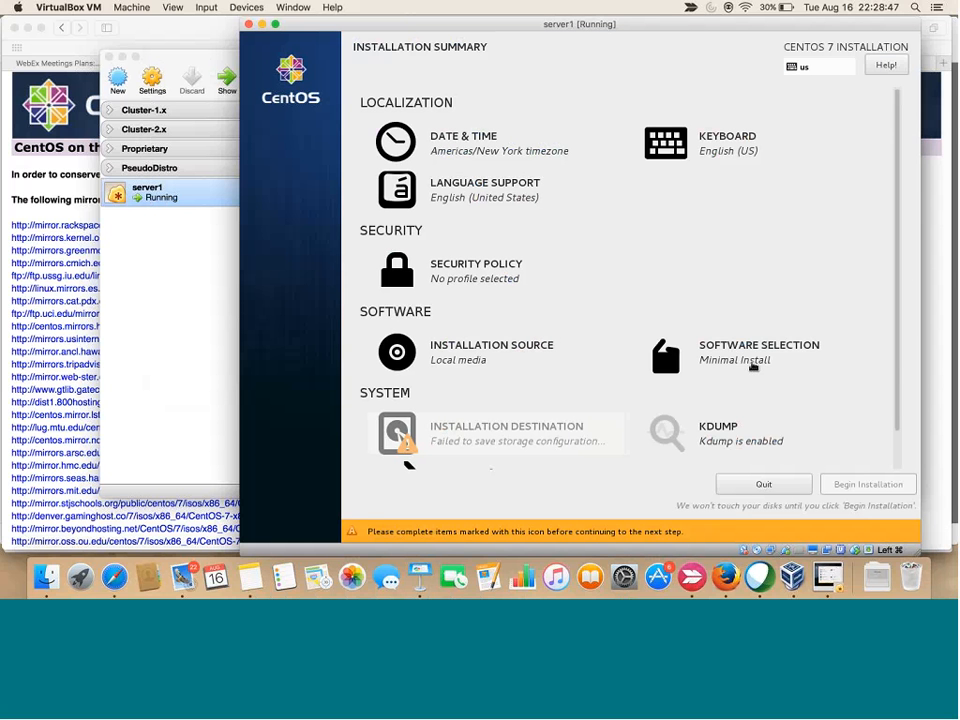
Choose Server with GUI as the base environment in Software Selection
left_click(728, 360)
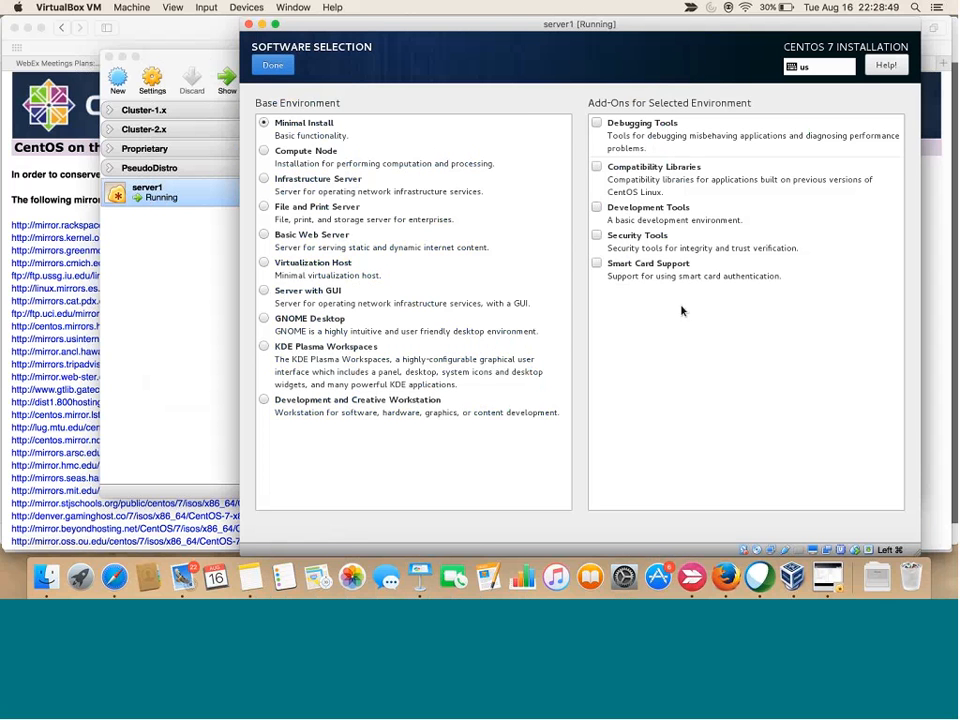
left_click(263, 292)
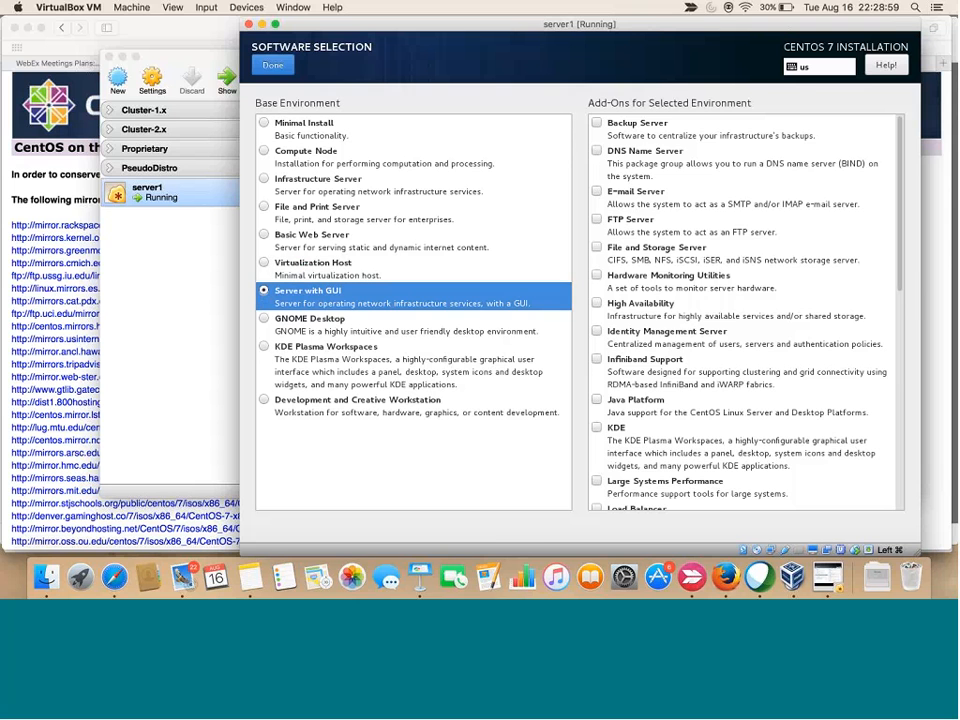
left_click(272, 65)
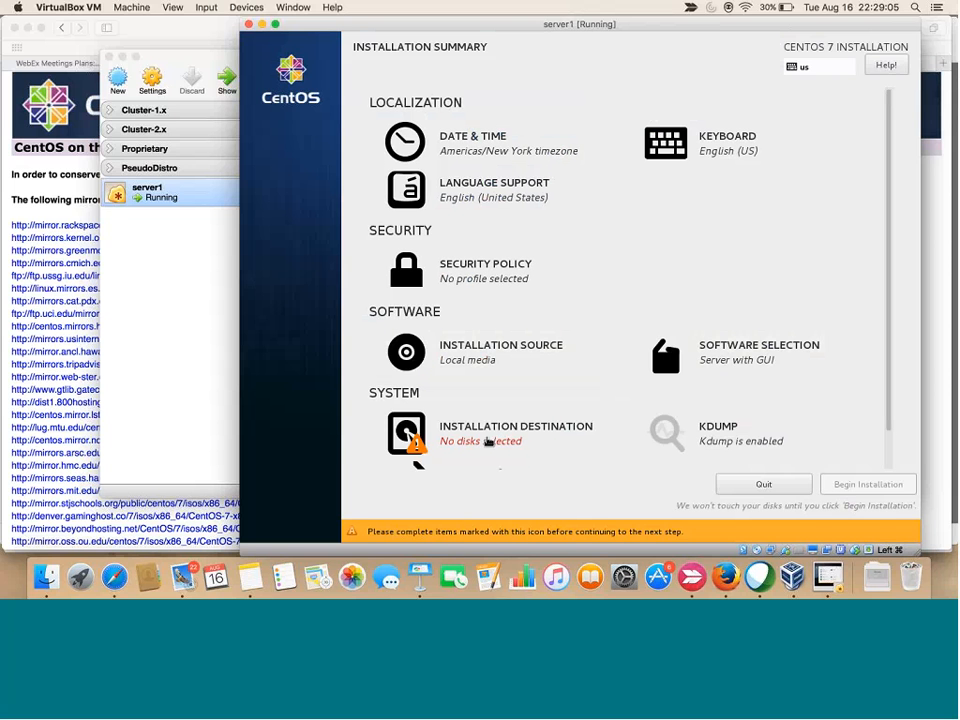
left_click(488, 441)
Select the 15.28 GiB virtual hard disk as the installation destination
left_click(357, 185)
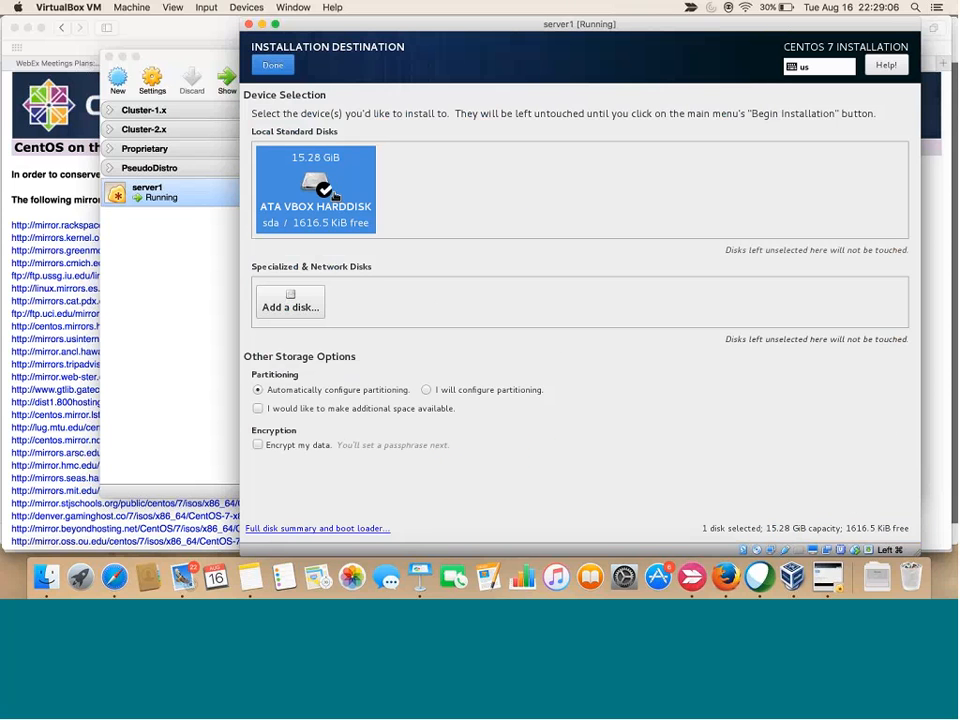
left_click(357, 185)
left_click(357, 185)
left_click(273, 66)
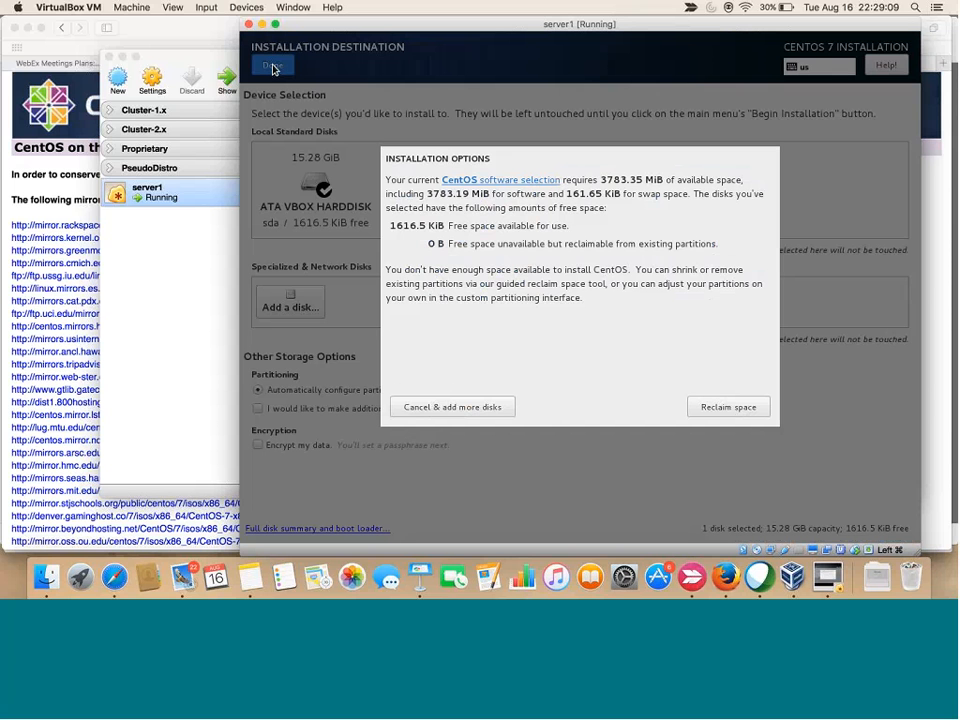
Delete all existing partitions to reclaim the disk space and begin installation
left_click(729, 407)
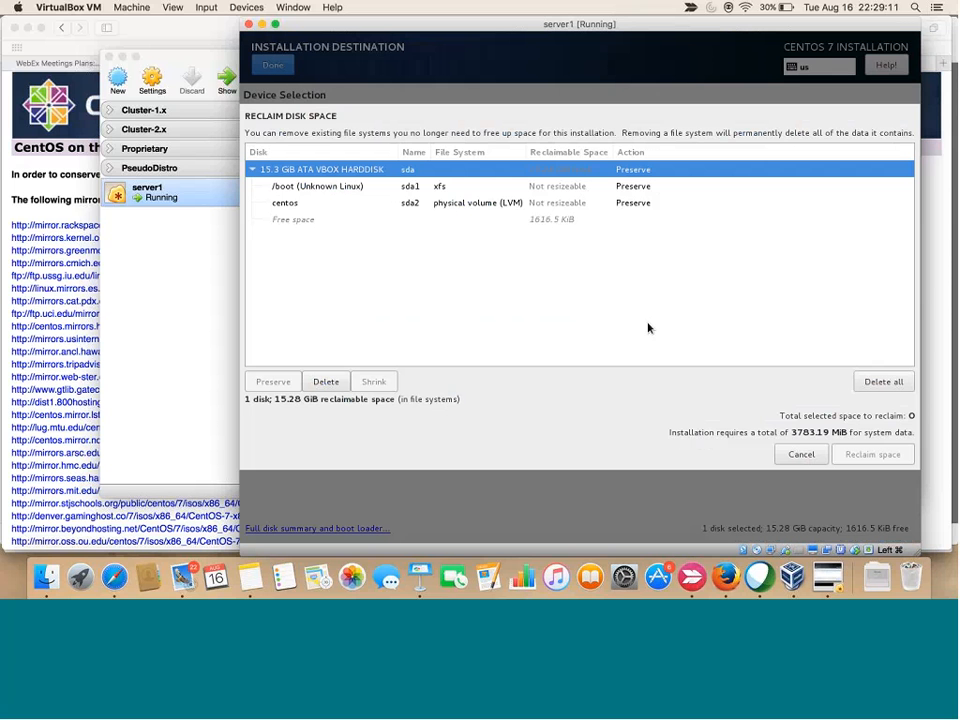
left_click(880, 382)
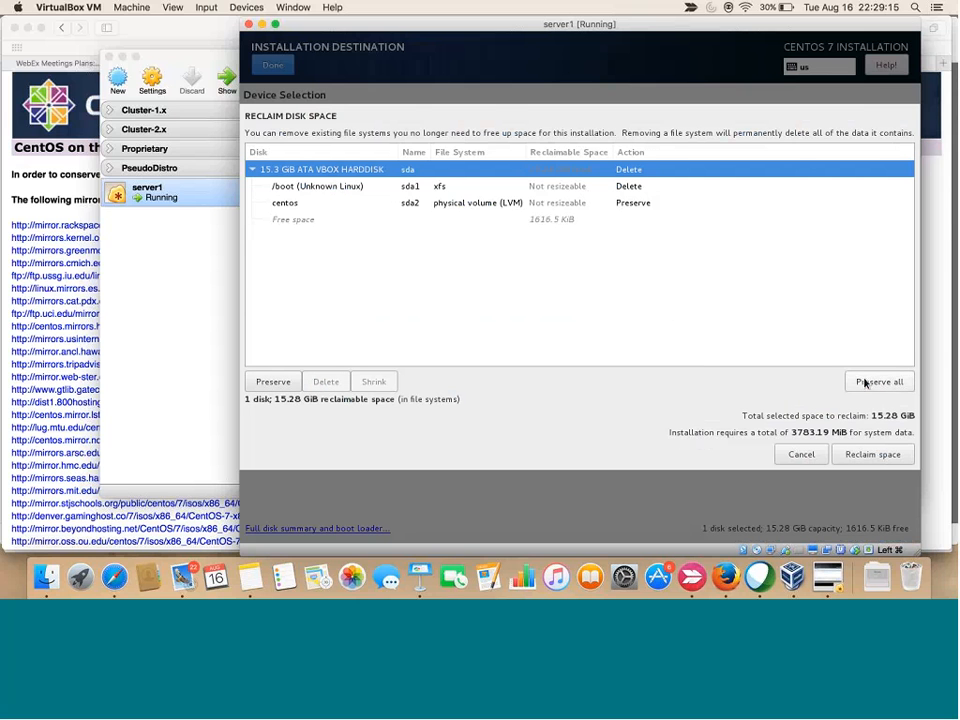
left_click(870, 453)
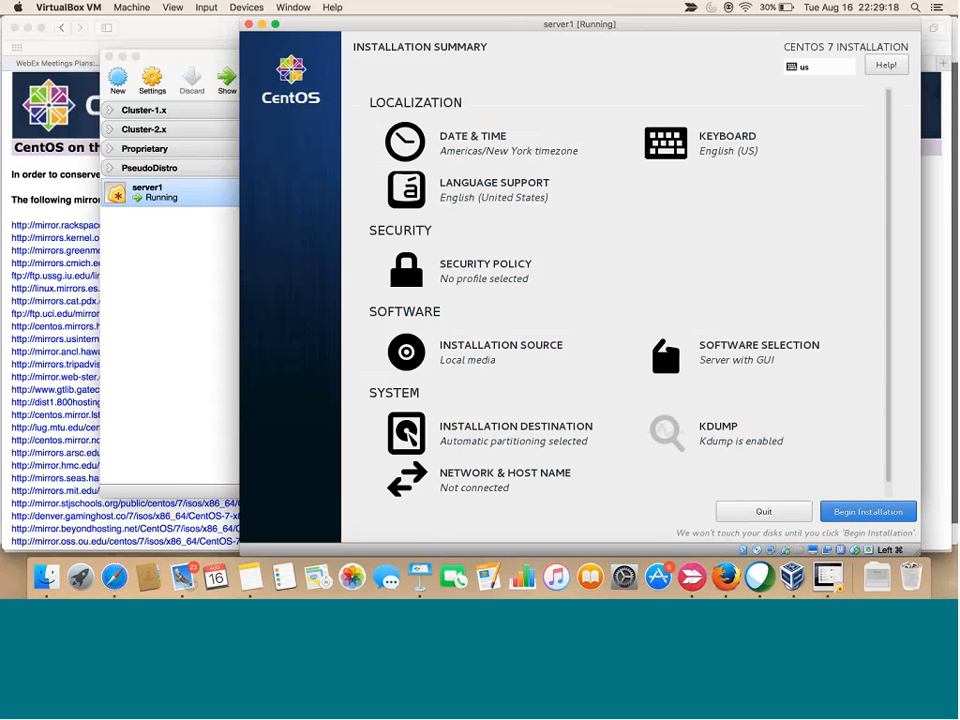
left_click(881, 512)
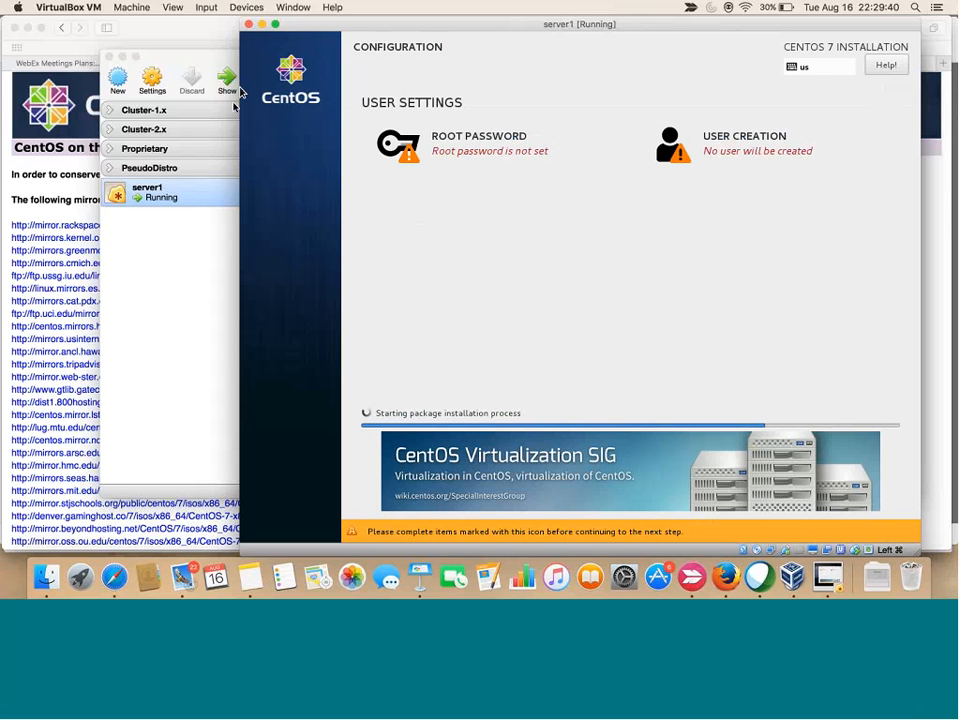
Set the root account password, confirming it and accepting the weak-password warning
left_click(499, 143)
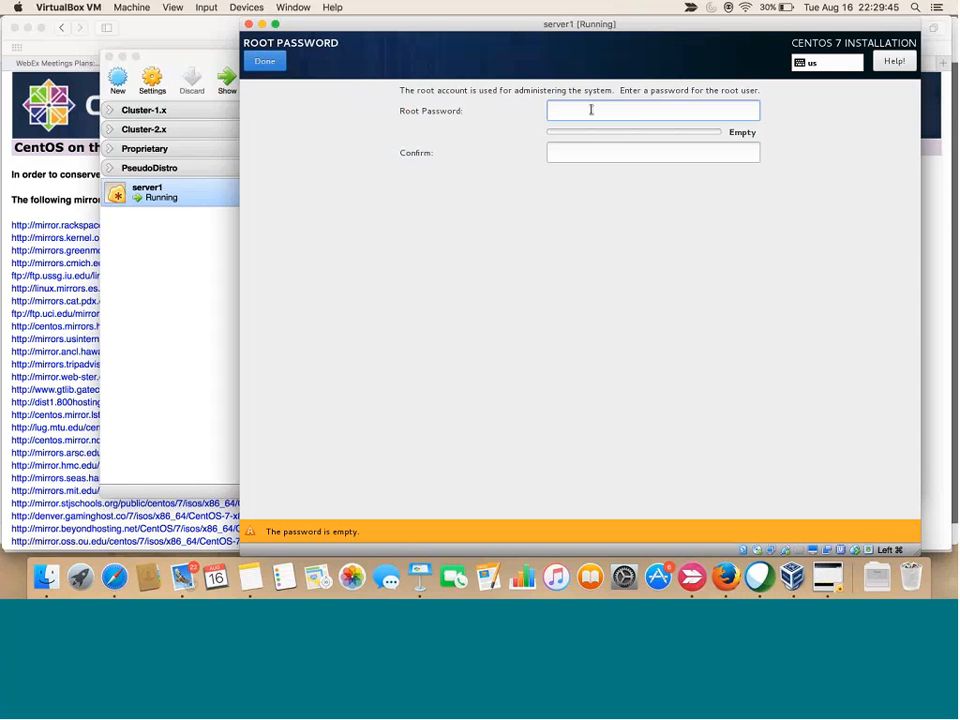
type("centos")
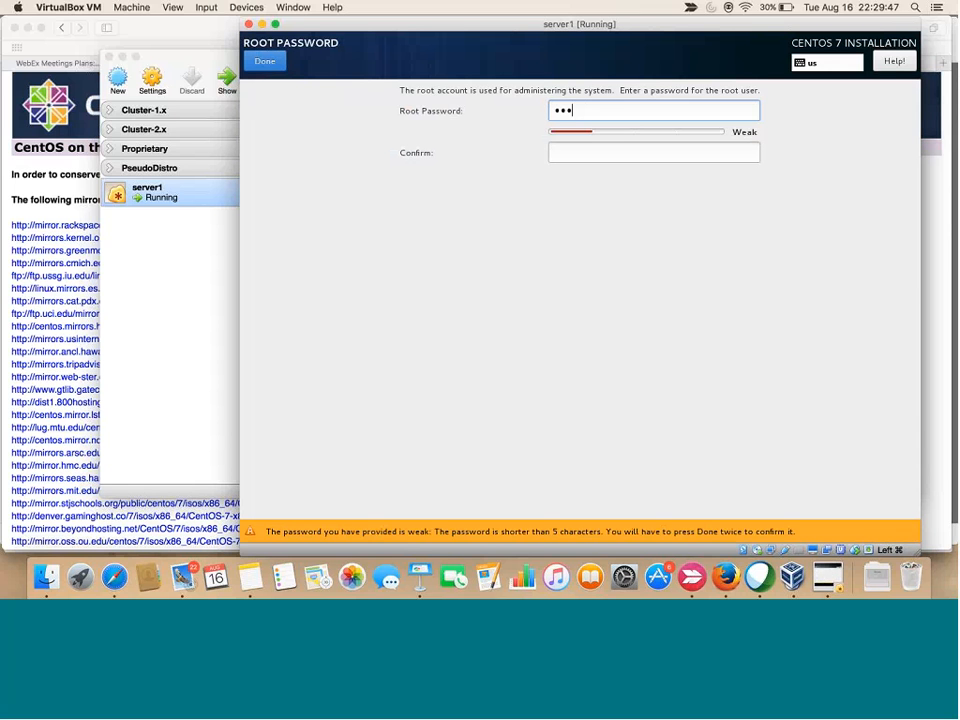
key("Tab")
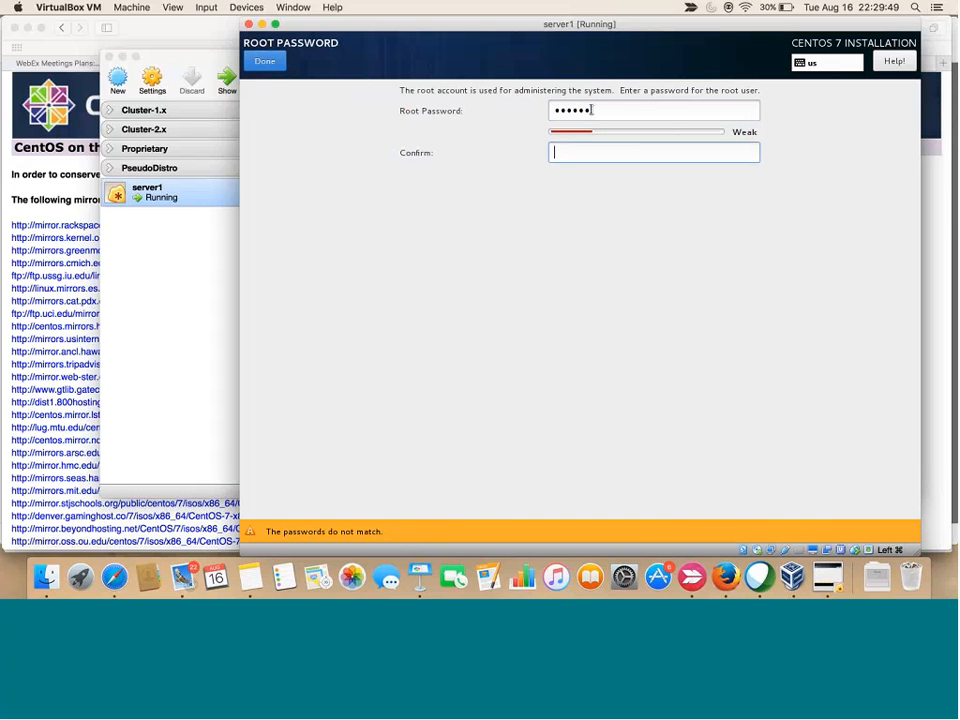
type("centos")
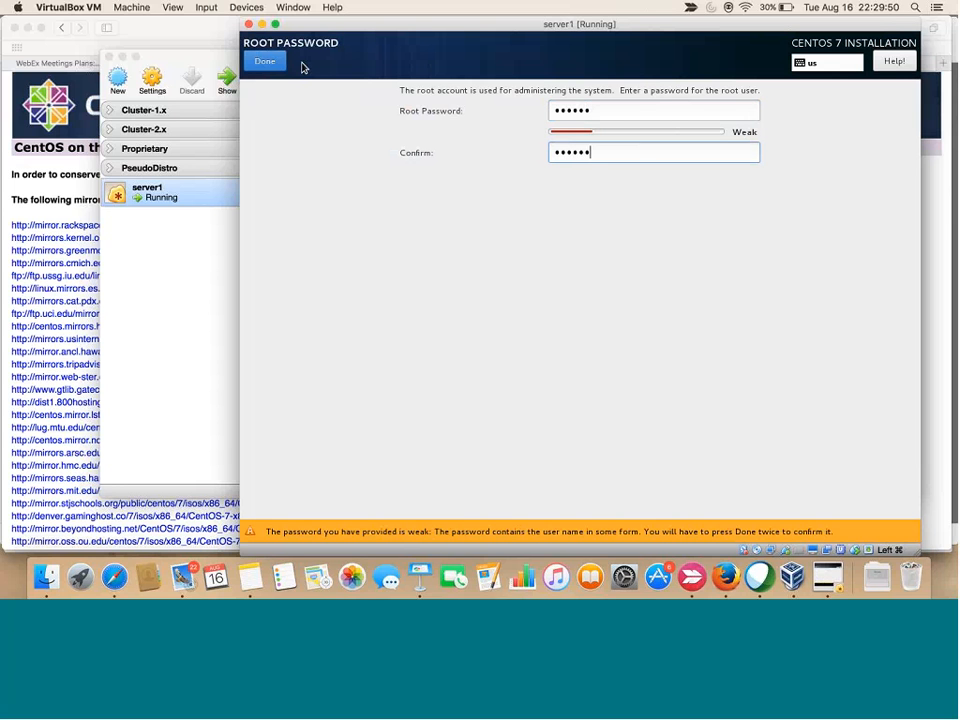
left_click(264, 61)
left_click(264, 61)
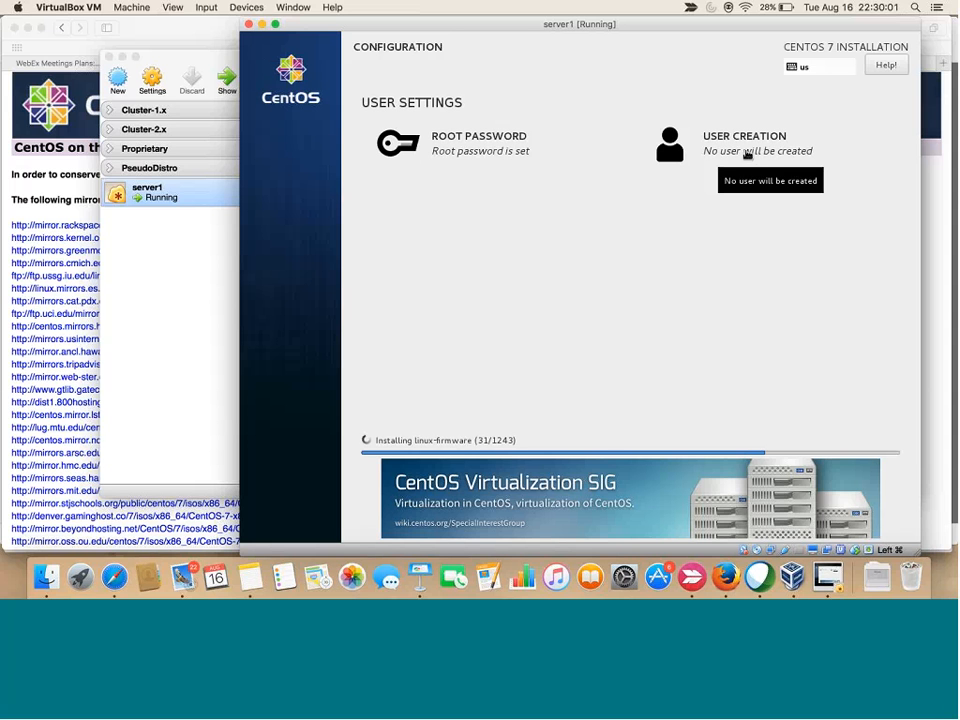
In the Big Data and Hadoop note, add 'How to create a Linux user and a group' under 'How to verify the FS space'
left_click(86, 430)
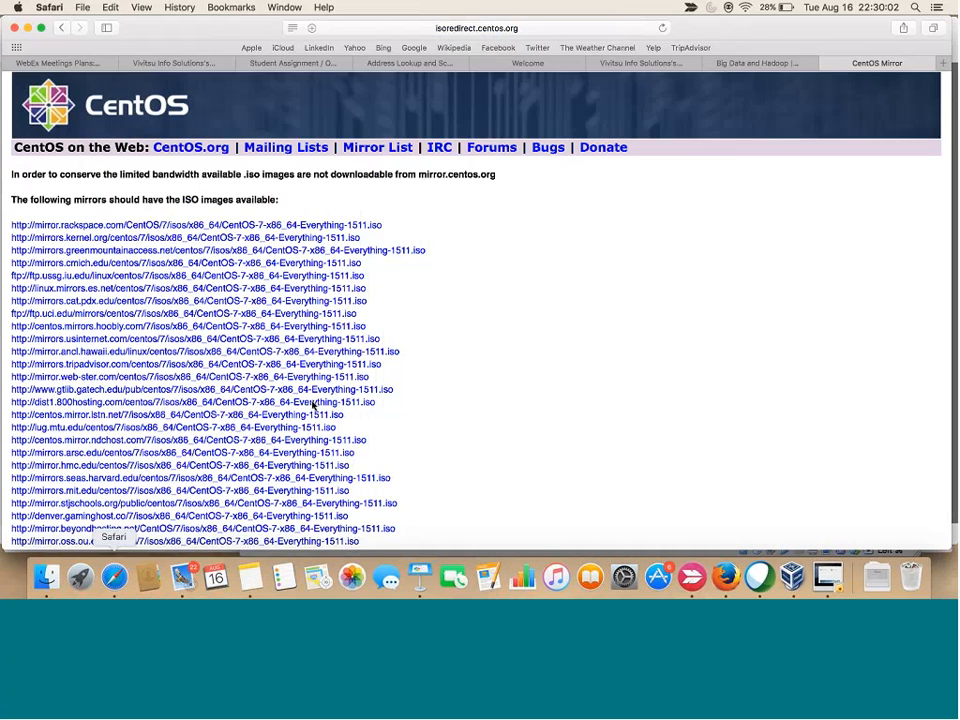
left_click(731, 66)
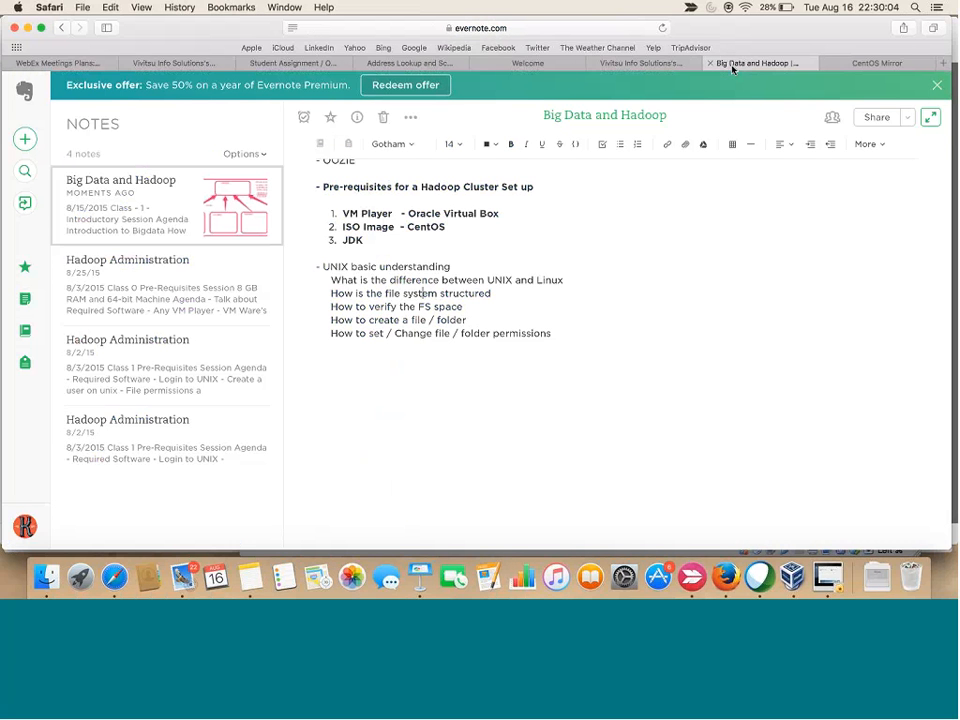
left_click(565, 336)
key("Up")
key("Return")
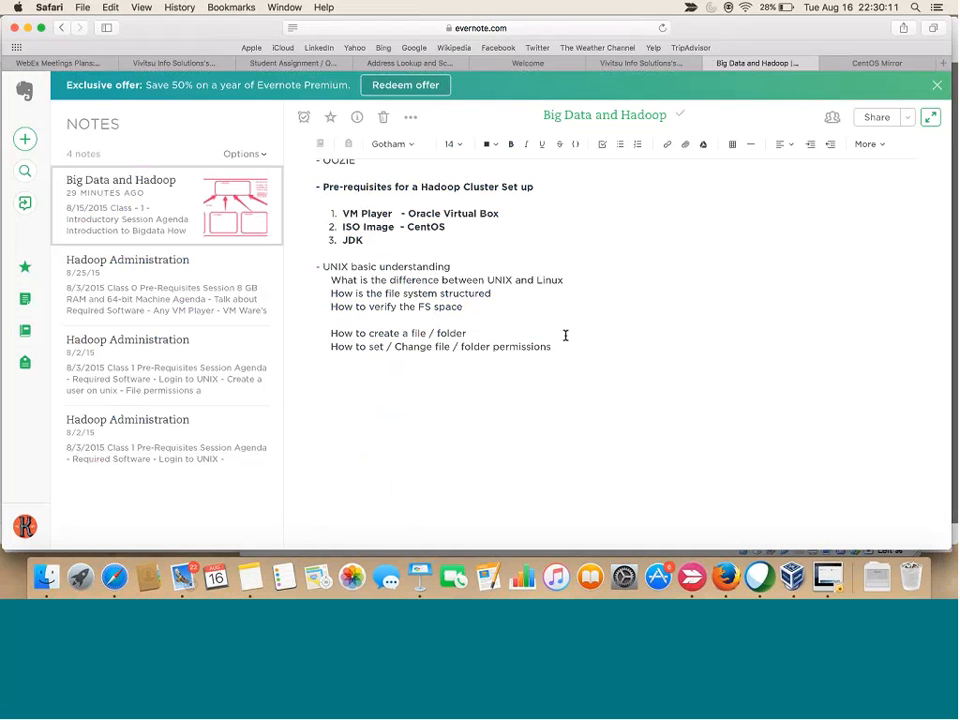
type("Ho")
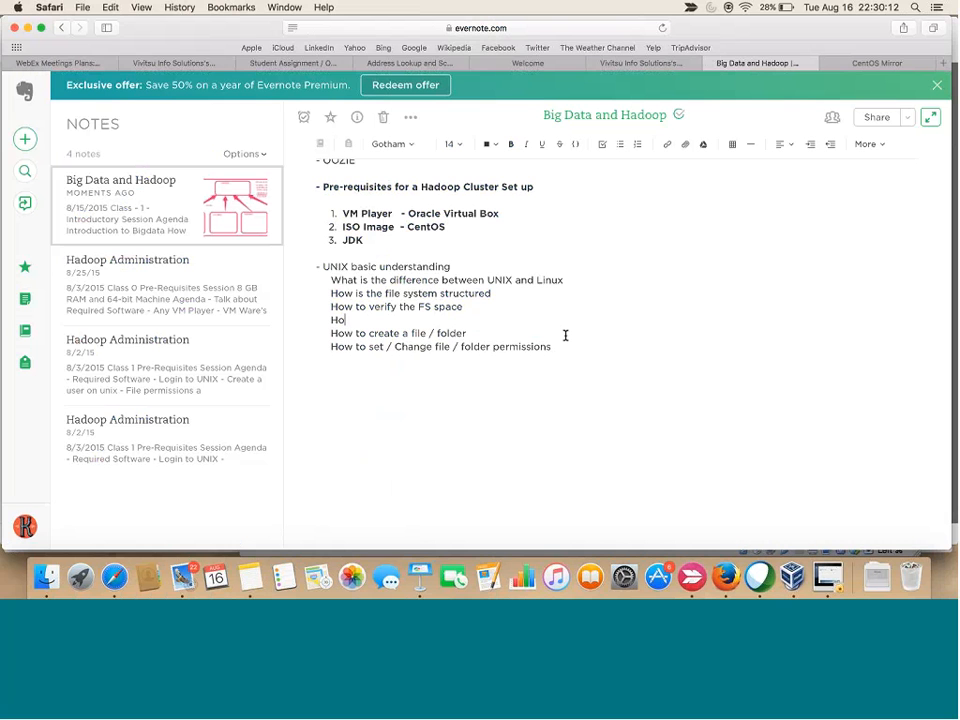
type("w to create a user and a ")
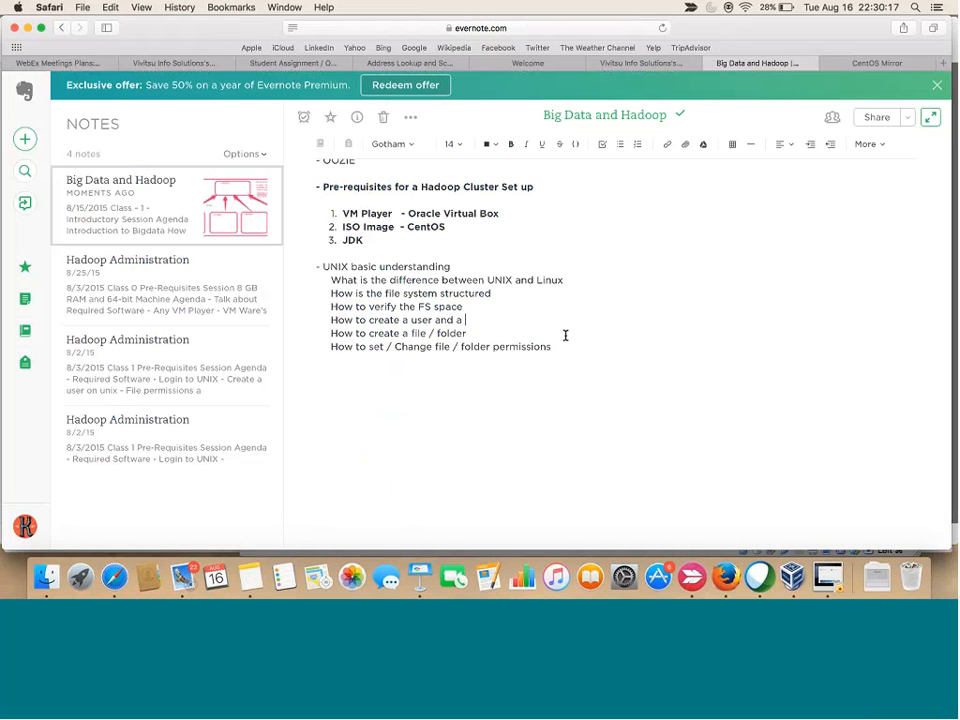
type("group")
key("BackSpace")
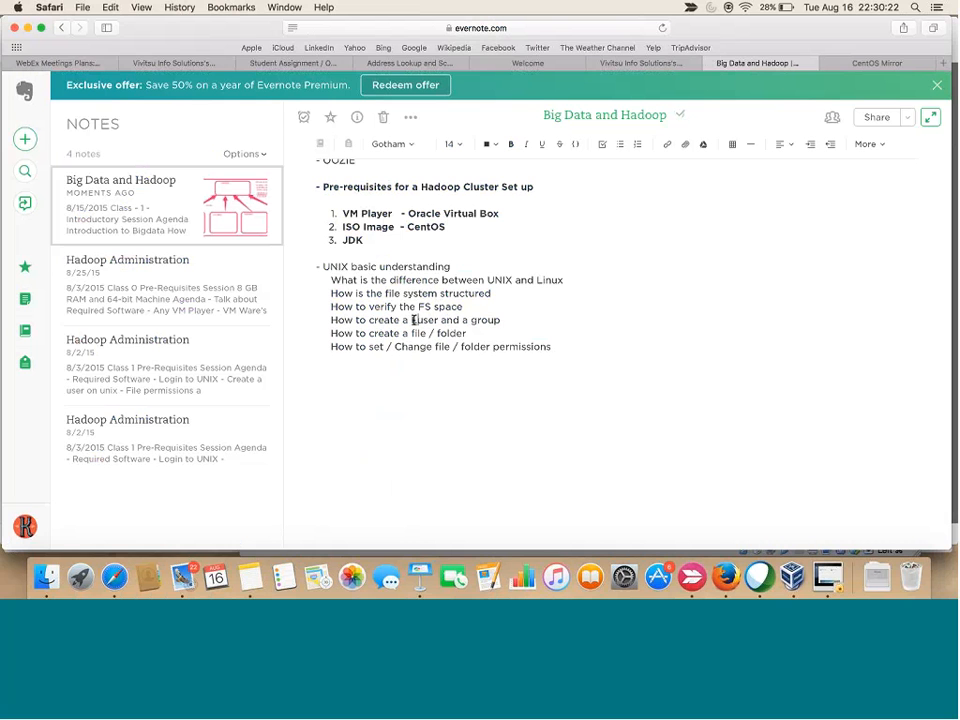
type("Linux")
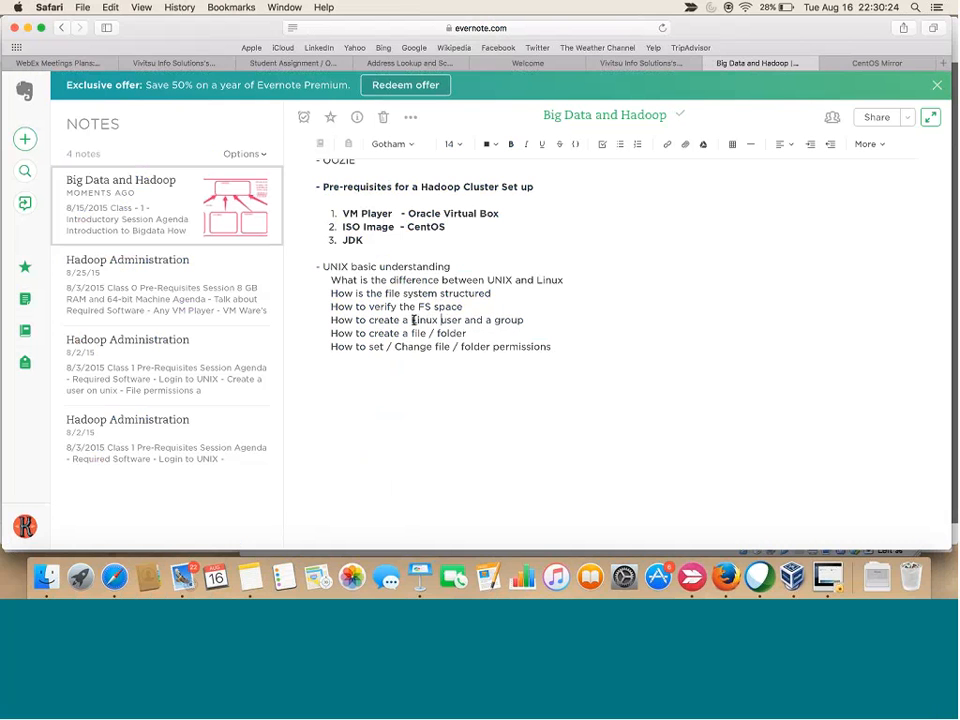
key("Down")
key("Down")
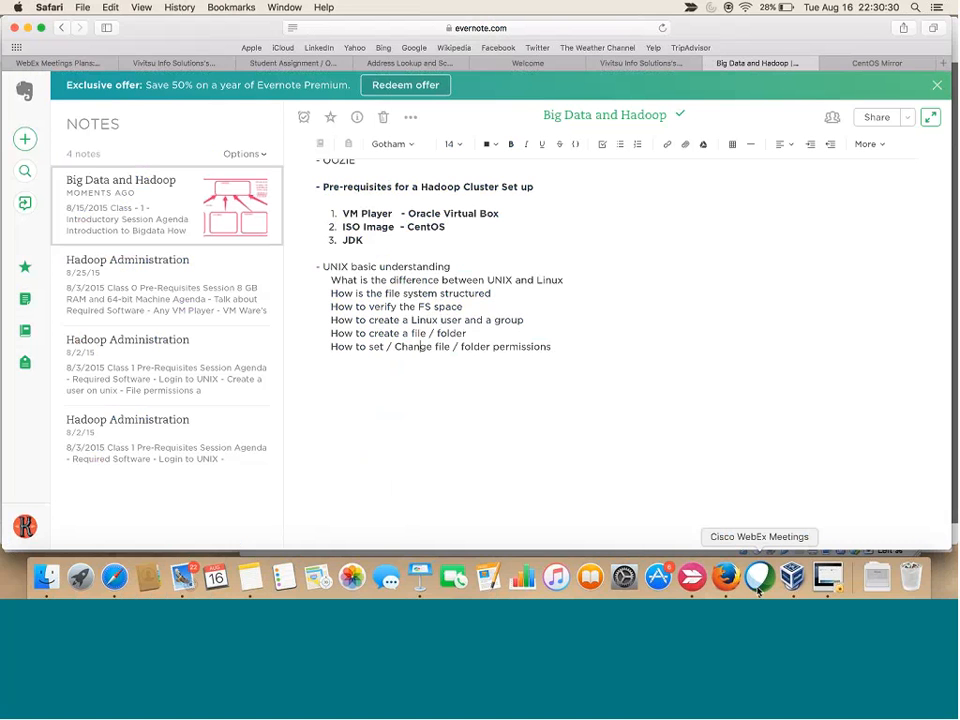
Return to the server1 VM window to follow the CentOS 7 package installation, now at libpng (69/1243)
left_click(831, 586)
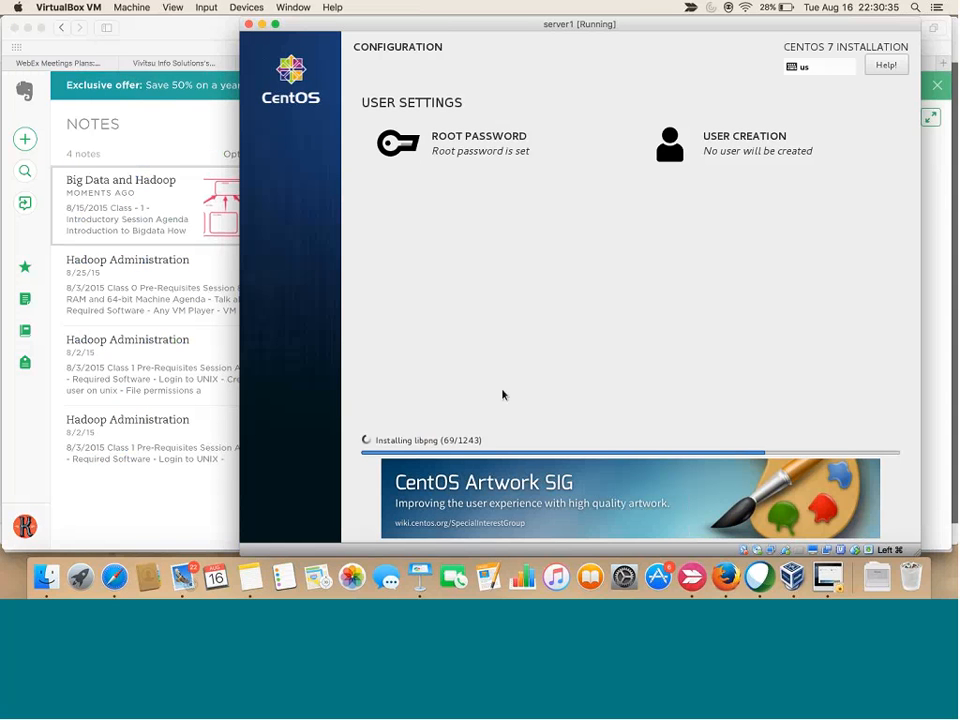